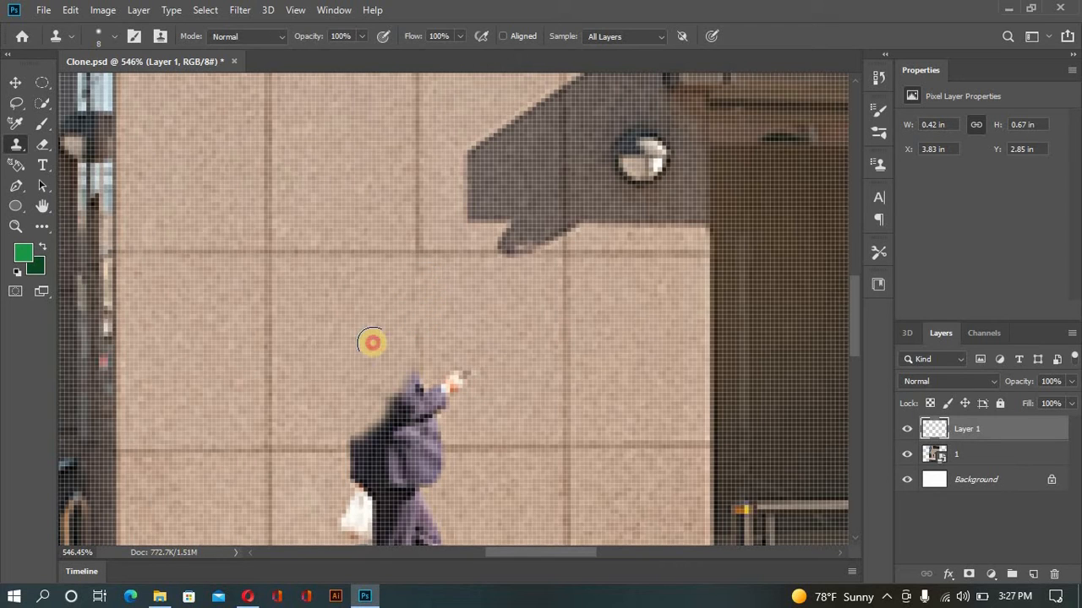
Clone clean wall texture over the pedestrian's raised arm, head and upper back
mouse_move(423, 277)
left_mouse_down()
mouse_move(403, 285)
mouse_move(407, 299)
left_mouse_up()
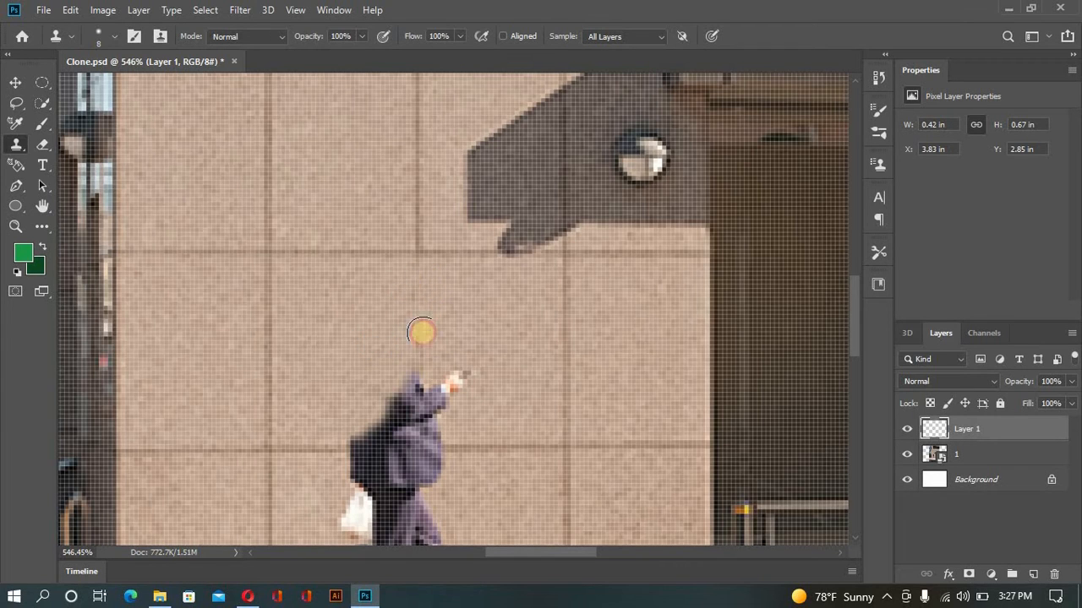
mouse_move(420, 346)
left_mouse_down()
mouse_move(396, 385)
mouse_move(398, 402)
mouse_move(423, 350)
mouse_move(458, 355)
mouse_move(439, 385)
mouse_move(422, 377)
mouse_move(436, 363)
mouse_move(425, 369)
mouse_move(424, 397)
mouse_move(422, 322)
mouse_move(386, 336)
mouse_move(367, 370)
mouse_move(360, 363)
mouse_move(355, 395)
mouse_move(369, 416)
mouse_move(419, 391)
mouse_move(432, 357)
mouse_move(402, 360)
mouse_move(398, 425)
left_mouse_up()
scroll(428, 349, "down", 1)
scroll(422, 320, "down", 2)
scroll(411, 333, "down", 1)
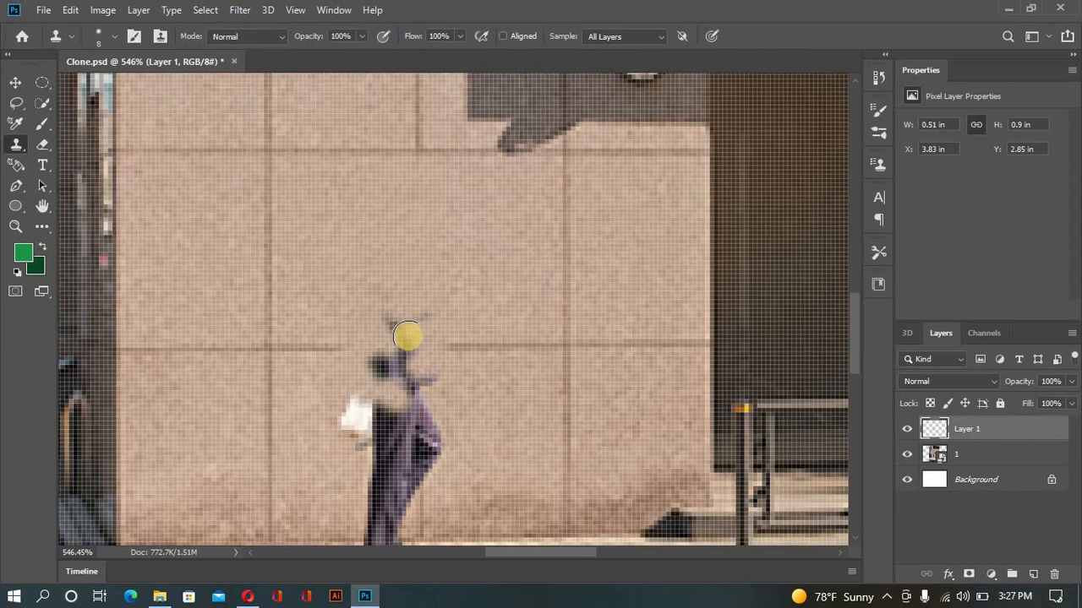
Clone wall texture over the pedestrian's remaining torso and white bag, and even out the patched area above the legs
mouse_move(411, 333)
left_mouse_down()
mouse_move(373, 363)
mouse_move(409, 354)
mouse_move(401, 387)
mouse_move(390, 375)
mouse_move(404, 343)
mouse_move(392, 324)
mouse_move(427, 329)
mouse_move(430, 312)
mouse_move(415, 347)
mouse_move(433, 370)
mouse_move(415, 411)
mouse_move(356, 426)
mouse_move(360, 401)
mouse_move(352, 431)
mouse_move(361, 445)
mouse_move(356, 412)
mouse_move(386, 410)
left_mouse_up()
left_click(376, 296)
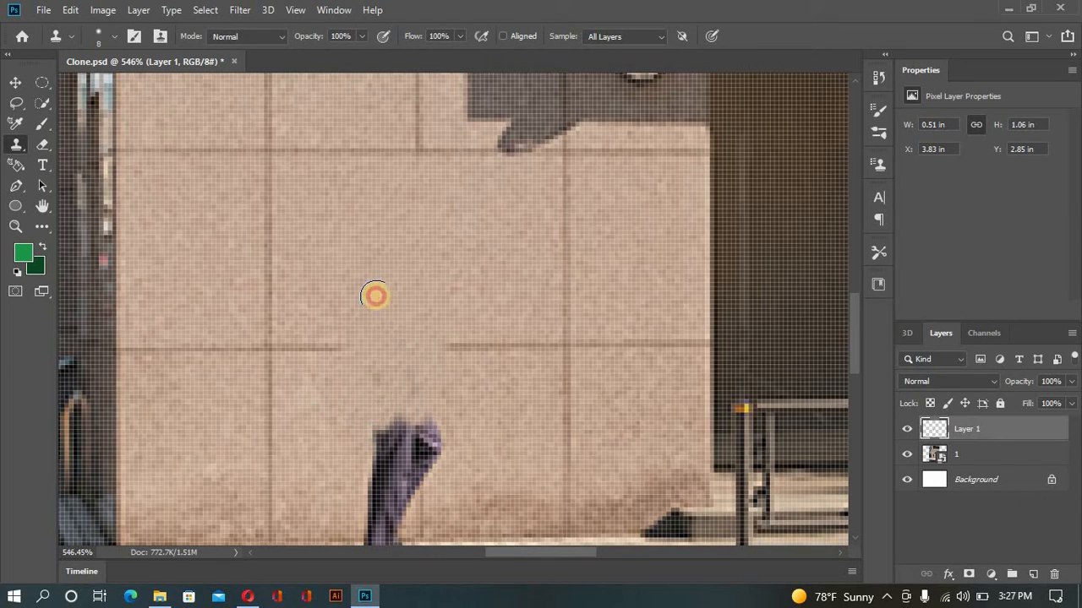
left_click(391, 358)
left_click(378, 376)
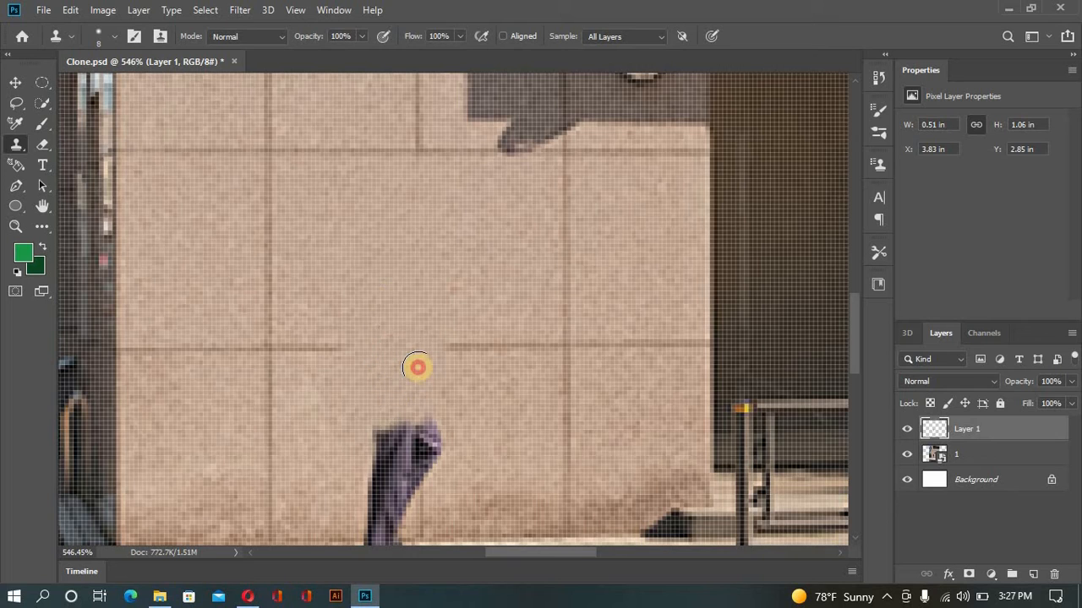
scroll(414, 398, "down", 1)
Clone wall texture over the pedestrian's legs down to the wall base, reducing the brush size to 6 for the lowest part
mouse_move(414, 399)
left_mouse_down()
mouse_move(385, 405)
mouse_move(389, 455)
mouse_move(383, 421)
mouse_move(376, 435)
mouse_move(390, 436)
mouse_move(394, 393)
mouse_move(379, 396)
mouse_move(435, 382)
mouse_move(421, 430)
mouse_move(418, 412)
mouse_move(409, 431)
mouse_move(412, 452)
mouse_move(377, 439)
mouse_move(380, 467)
mouse_move(410, 454)
mouse_move(368, 465)
left_mouse_up()
scroll(408, 426, "down", 1)
scroll(366, 474, "up", 2)
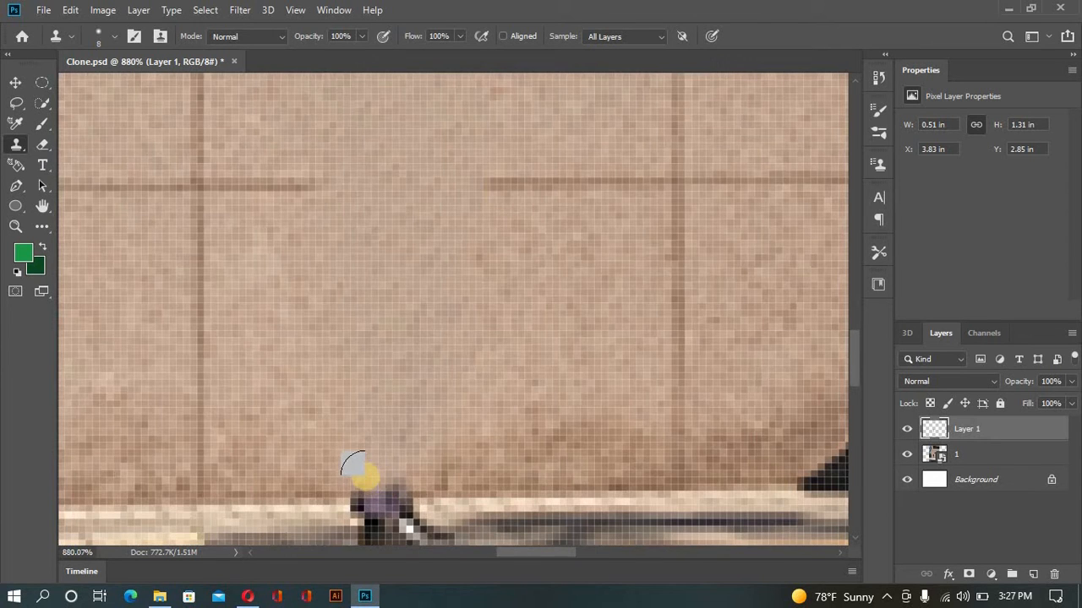
key("bracketleft")
key("bracketleft")
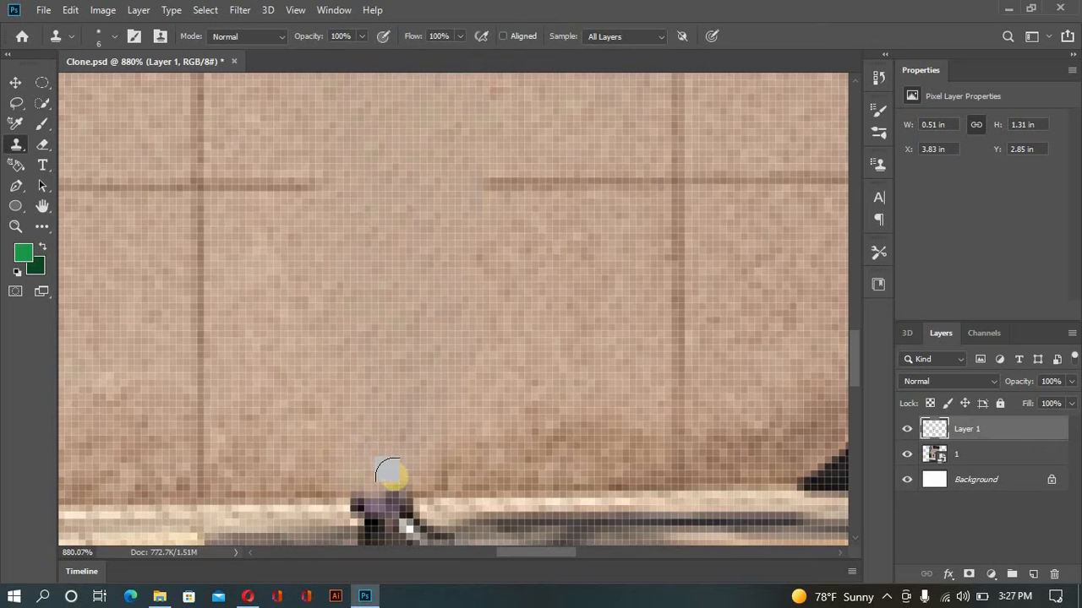
mouse_move(392, 475)
left_mouse_down()
mouse_move(353, 487)
mouse_move(386, 484)
mouse_move(372, 488)
left_mouse_up()
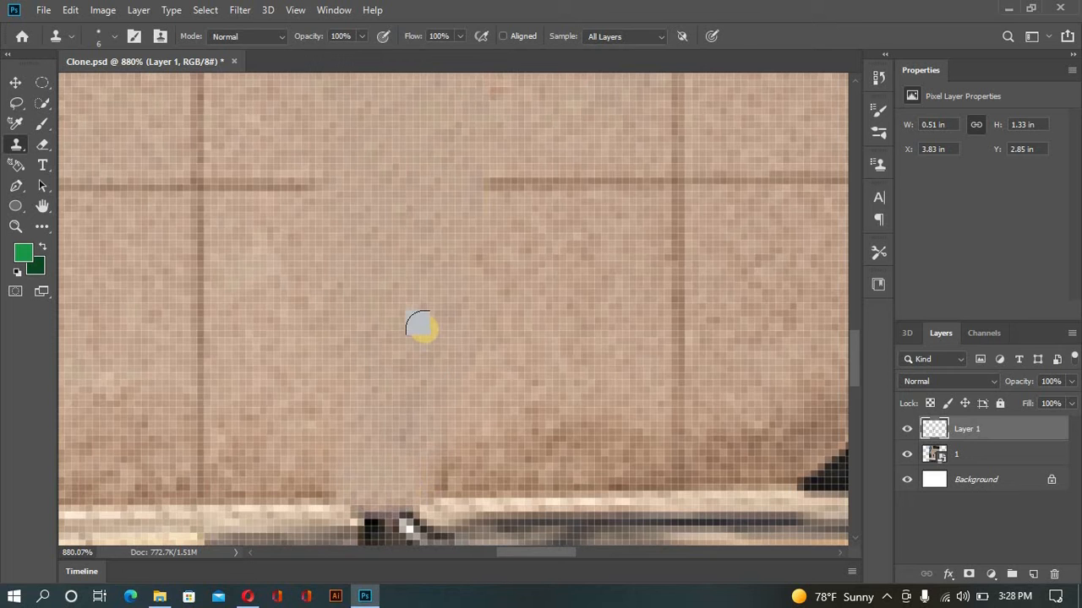
Begin rebuilding the missing vertical tile joint below the upper horizontal joint with a Clone Stamp brush of size 2
scroll(420, 327, "down", 5)
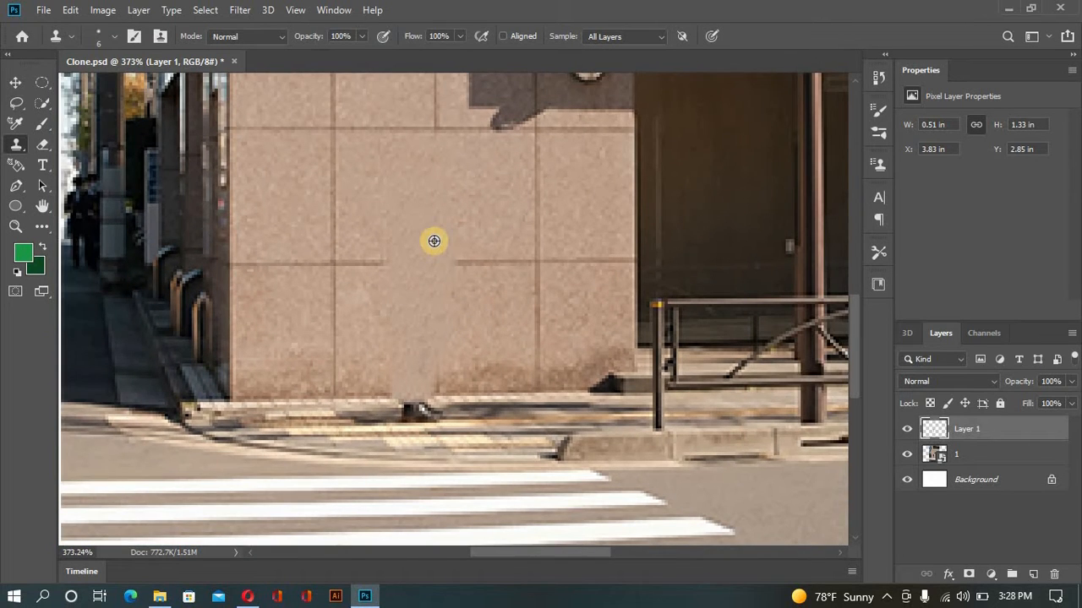
scroll(434, 241, "up", 3)
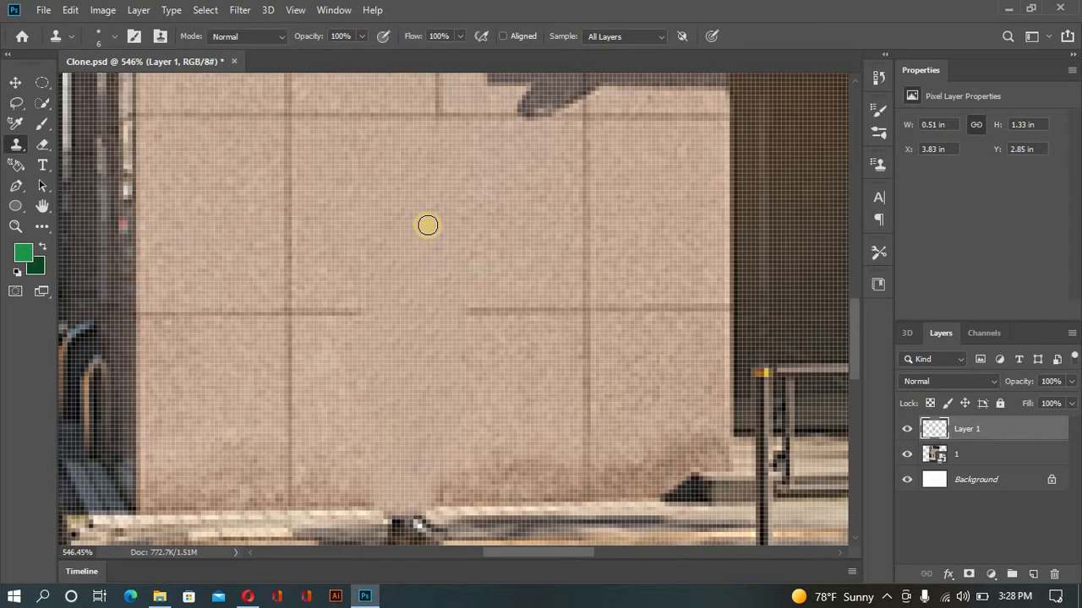
scroll(428, 225, "down", 1)
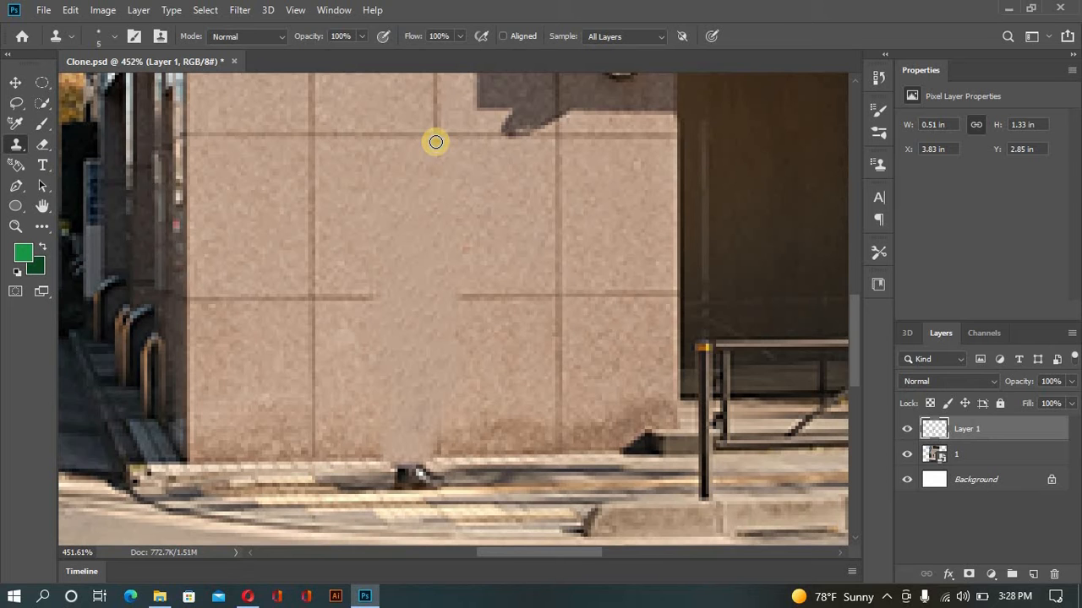
scroll(435, 142, "up", 3)
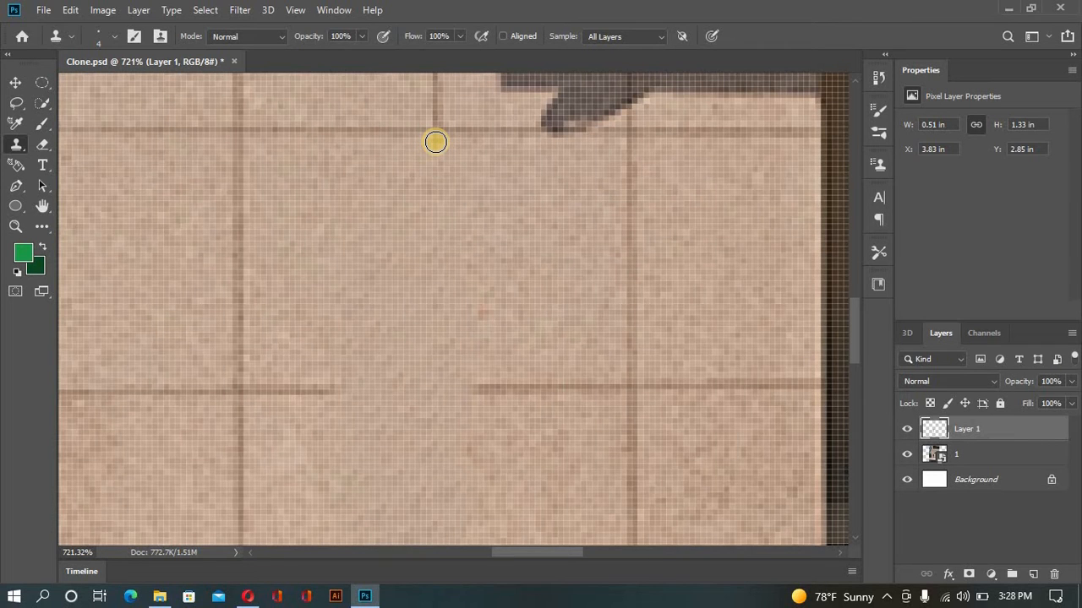
left_click_drag(436, 149, 436, 235)
scroll(433, 174, "up", 3)
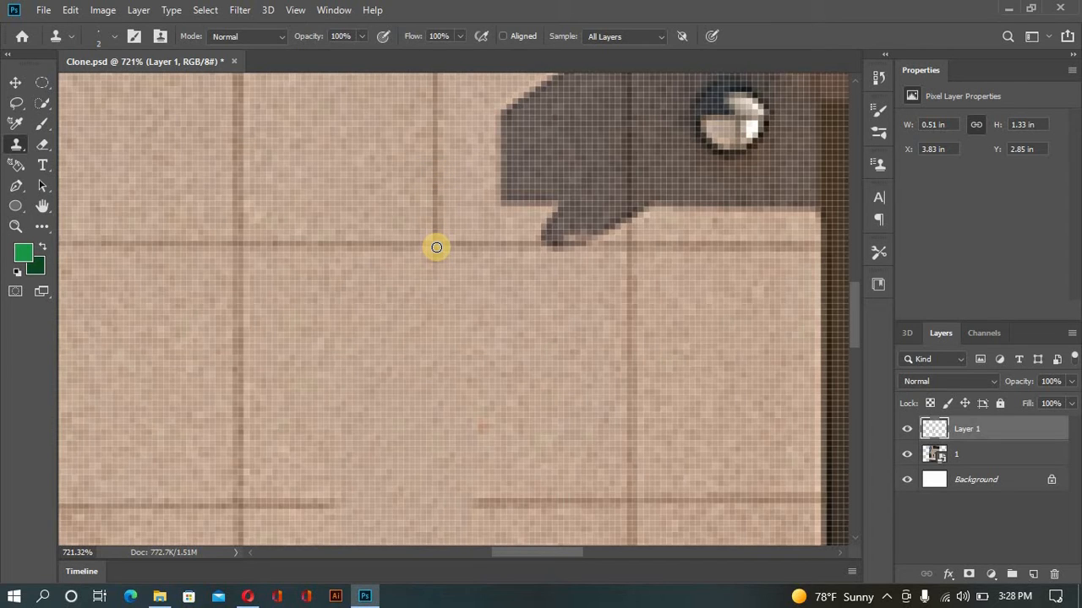
left_click_drag(436, 247, 439, 436)
Sample the joint crossing higher on the wall and clone the vertical joint down to the lower horizontal joint
scroll(434, 246, "down", 1)
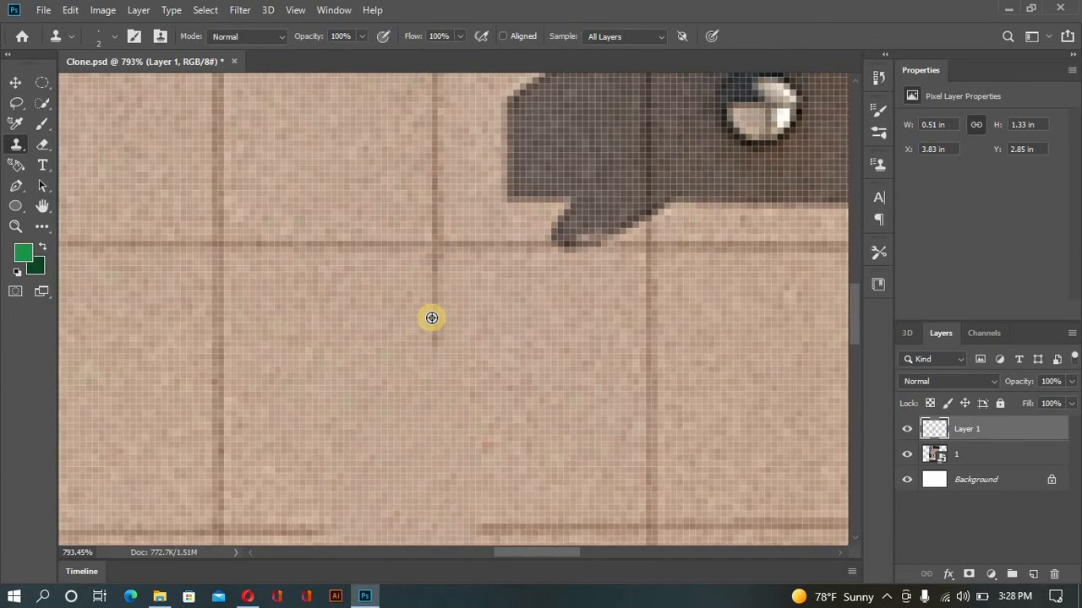
scroll(450, 197, "up", 1)
scroll(450, 197, "down", 1)
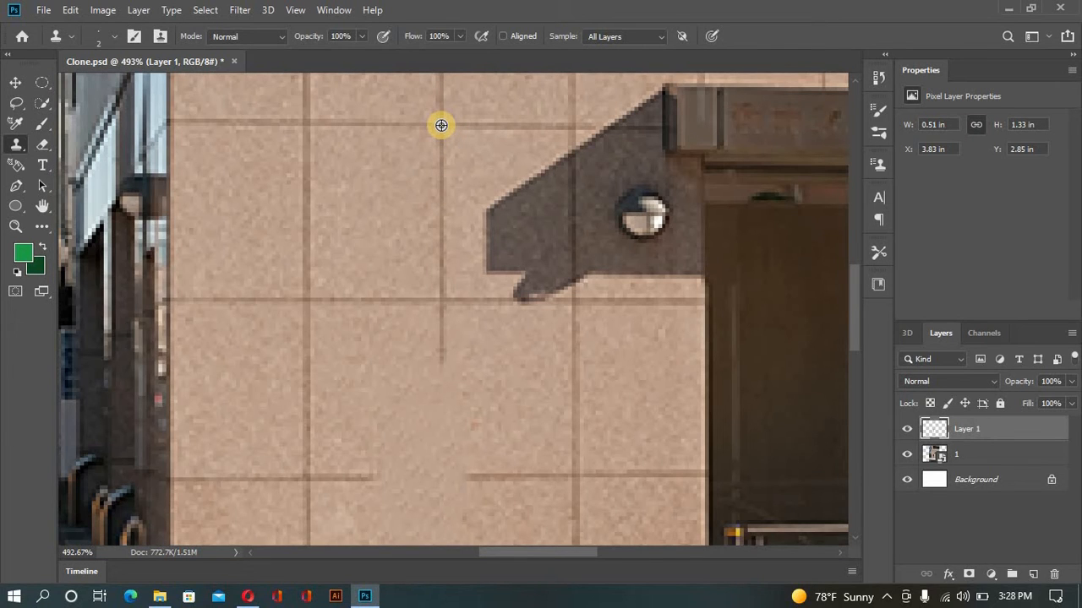
left_click(441, 125, "alt")
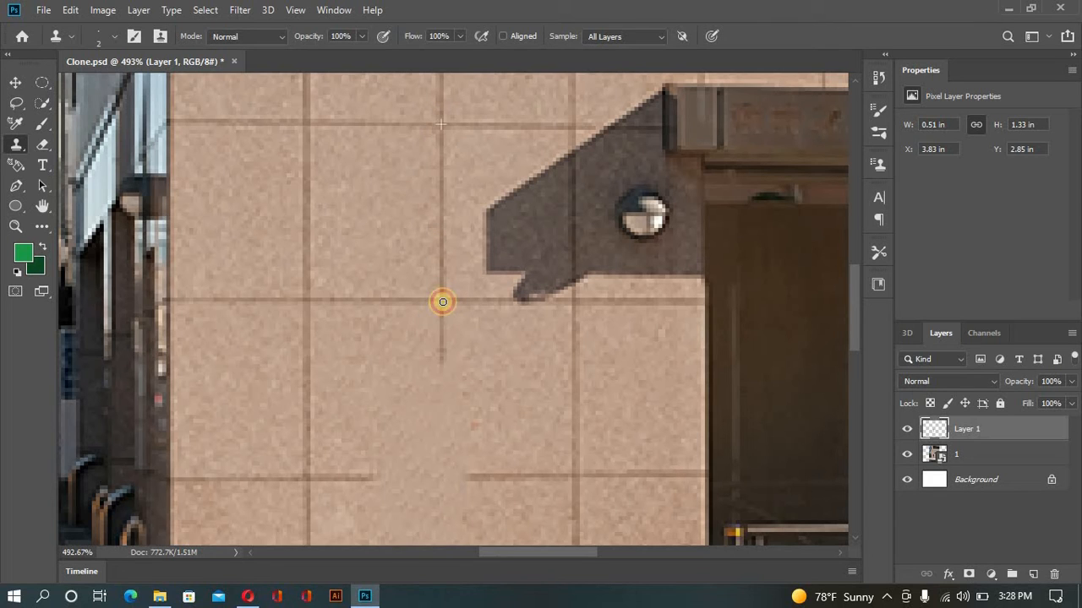
left_click_drag(443, 307, 443, 450)
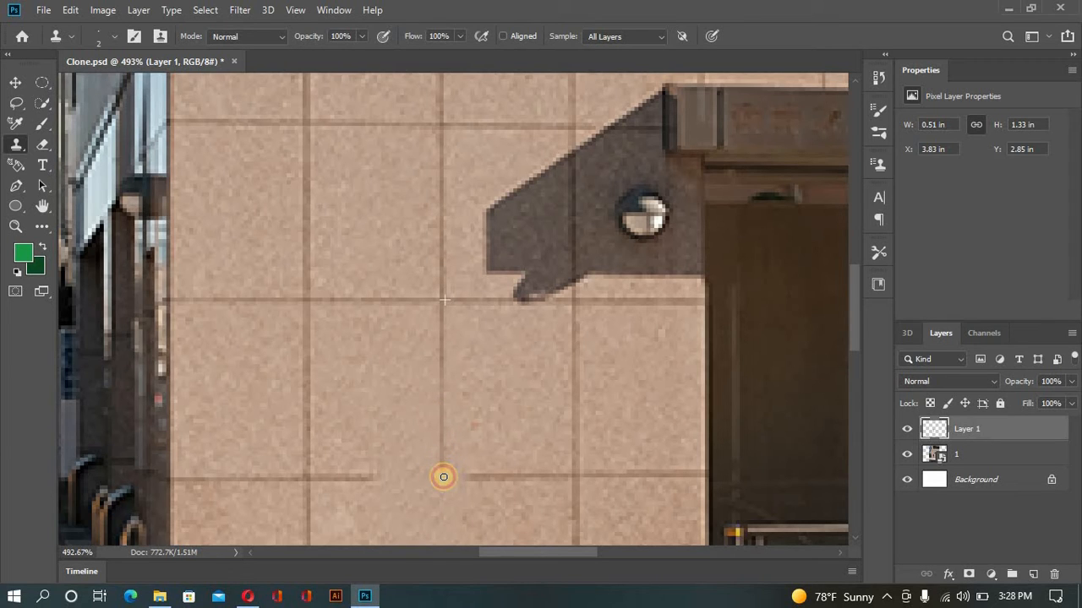
left_click_drag(443, 483, 442, 467)
Clone the lower horizontal tile joint across the patched gap with a brush of size 3
scroll(449, 425, "down", 3)
scroll(449, 425, "up", 3)
scroll(410, 423, "down", 2)
scroll(410, 423, "down", 2)
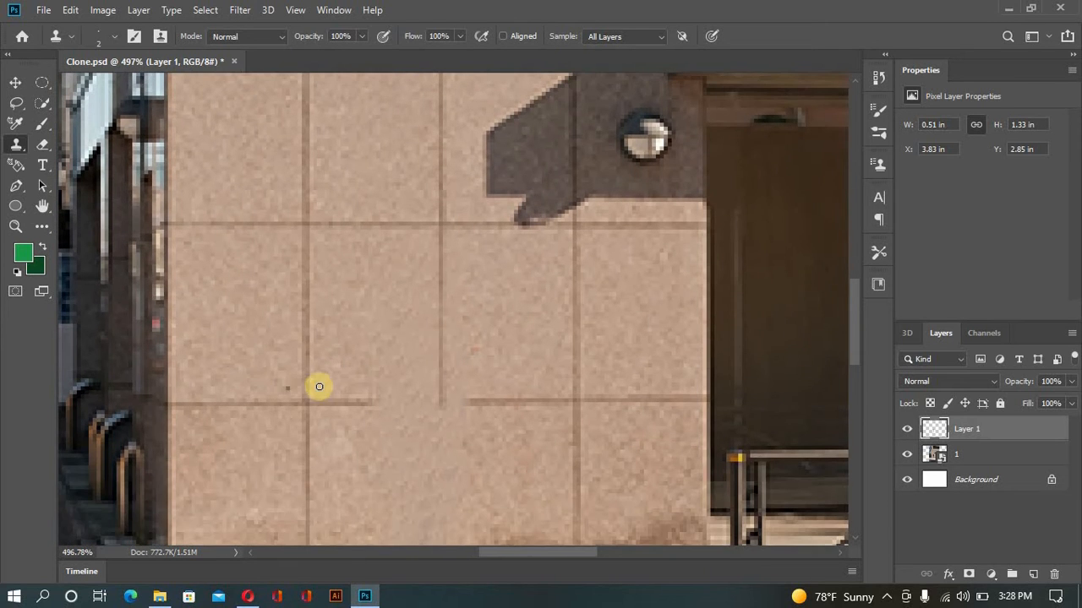
scroll(331, 411, "up", 2)
left_click_drag(369, 406, 490, 405)
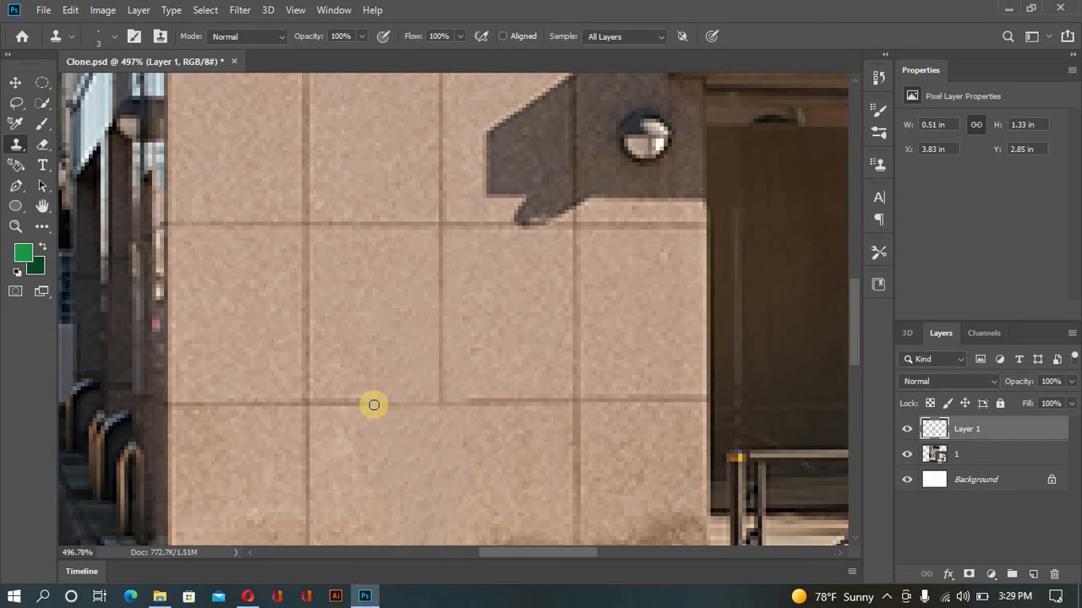
left_click_drag(374, 405, 474, 403)
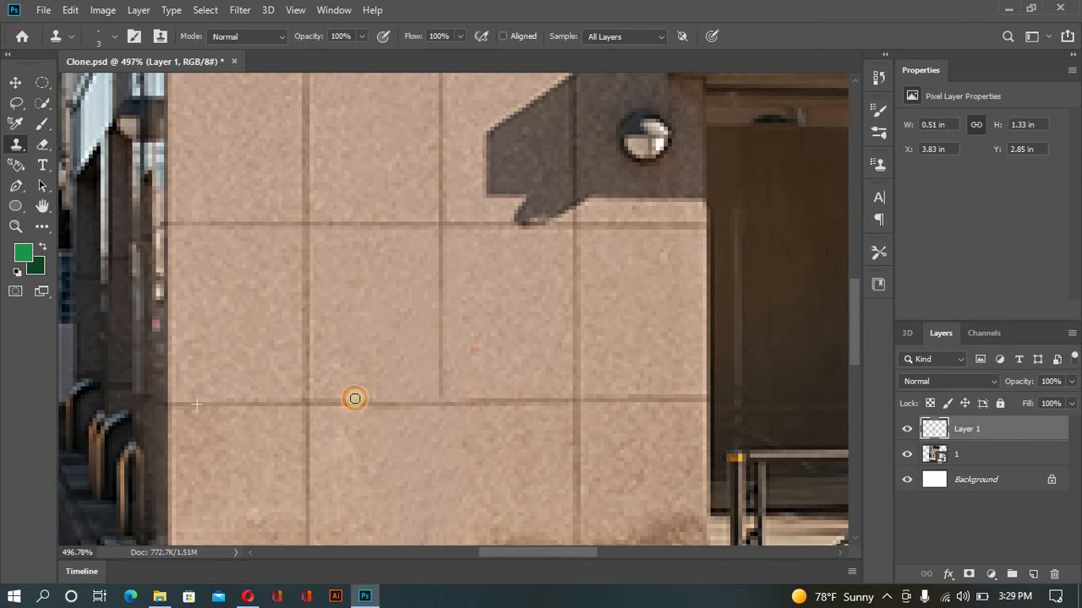
mouse_move(371, 403)
left_mouse_down()
mouse_move(457, 402)
mouse_move(357, 393)
left_mouse_up()
Sample the vertical joint beside the awning's shadow and touch up its rebuilt end above the lower horizontal joint
scroll(535, 459, "down", 2)
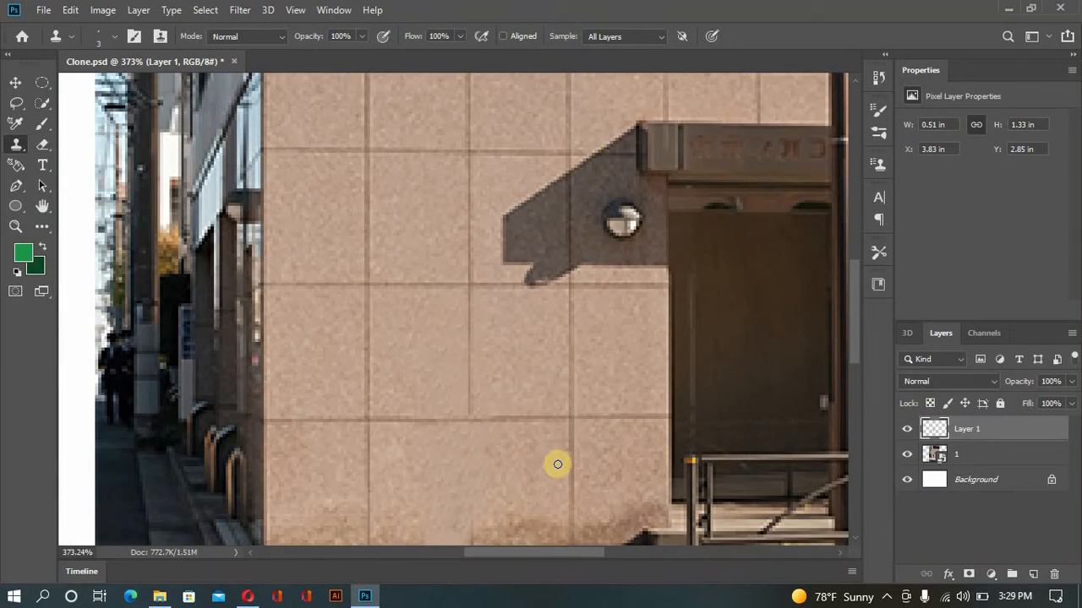
scroll(541, 440, "down", 1)
scroll(518, 410, "up", 5)
scroll(507, 412, "down", 4)
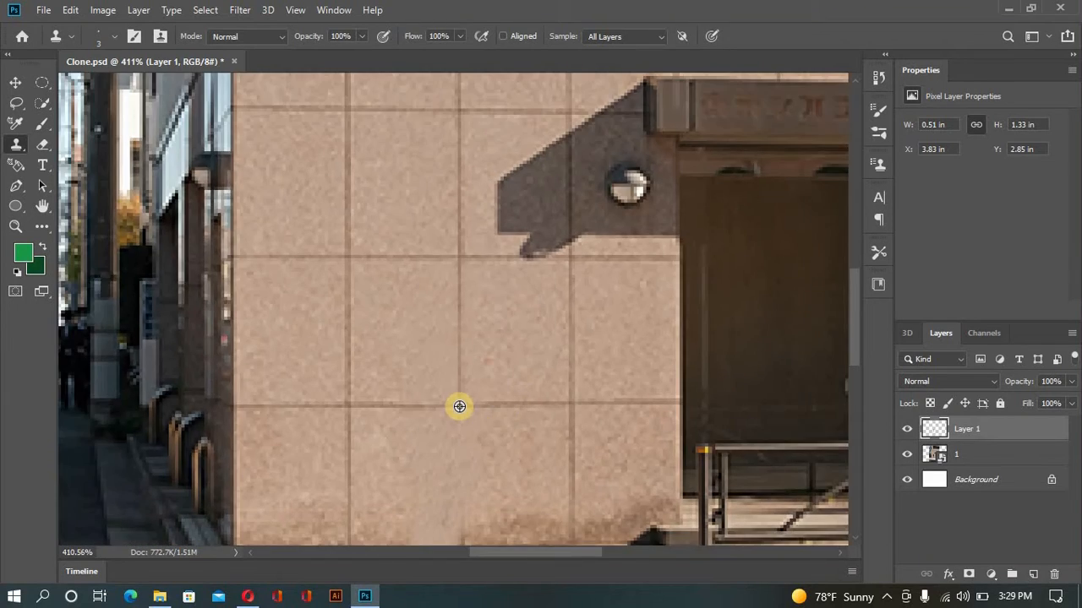
scroll(459, 397, "up", 4)
scroll(478, 212, "down", 5)
scroll(479, 204, "up", 2)
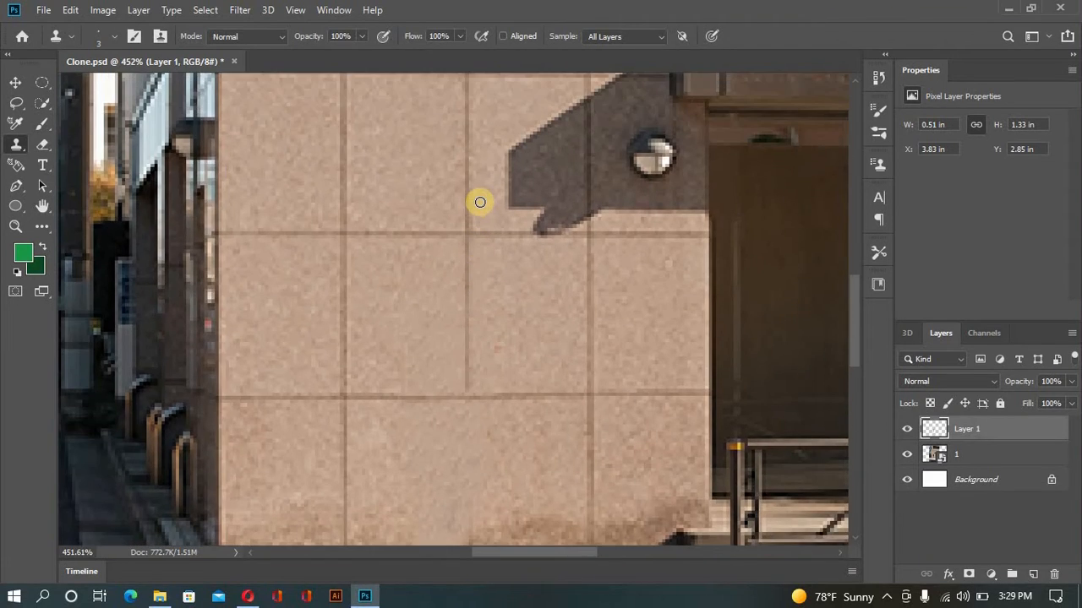
left_click(467, 200, "alt")
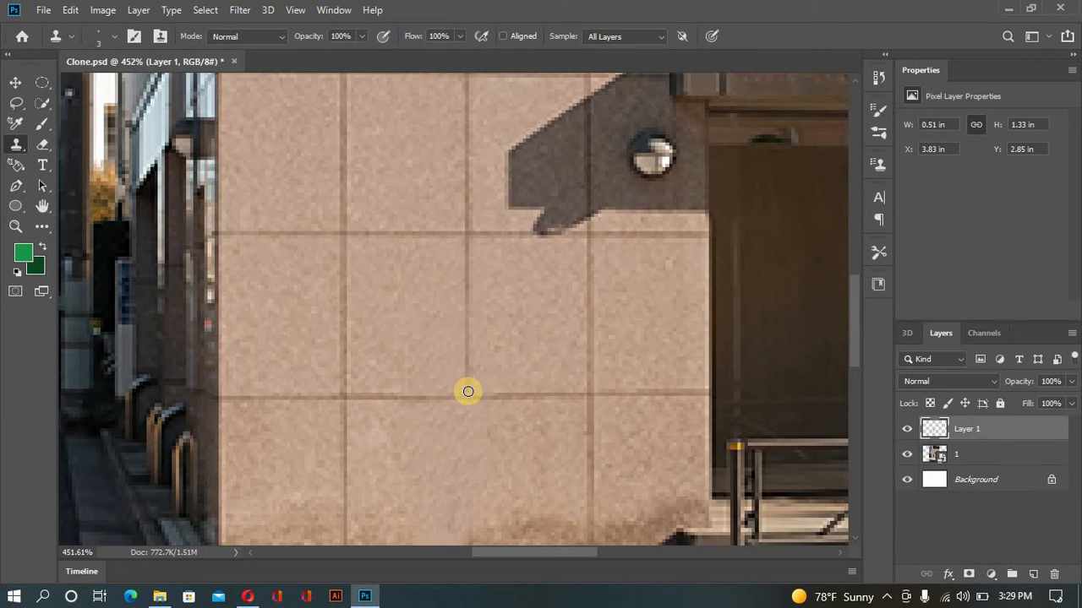
Extend the vertical tile joint from the lower horizontal joint to the wall base with a brush of size 4
scroll(569, 319, "down", 3)
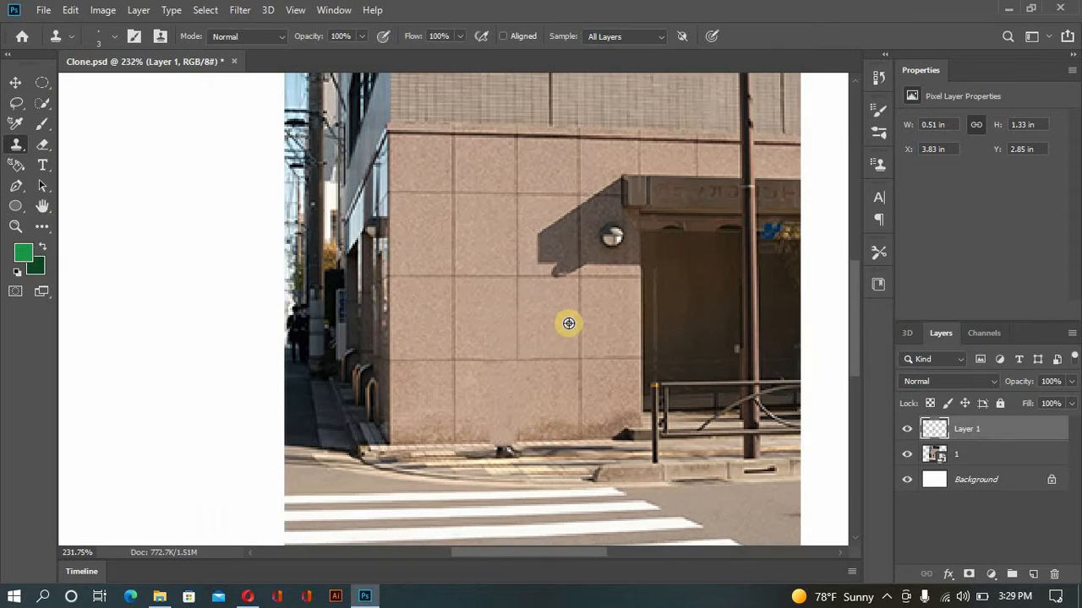
scroll(566, 329, "up", 4)
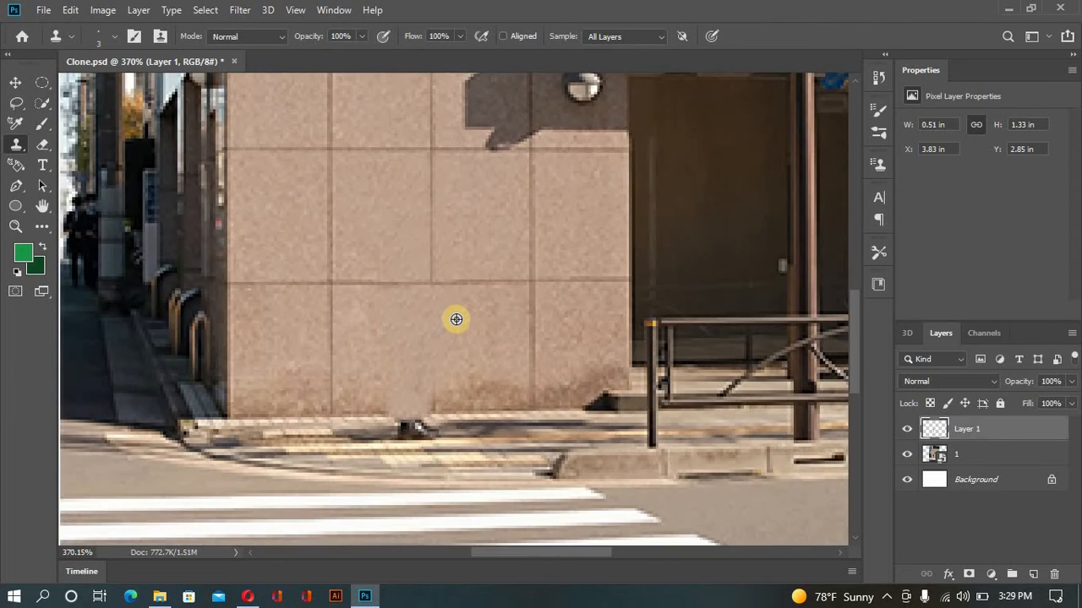
scroll(454, 316, "up", 2)
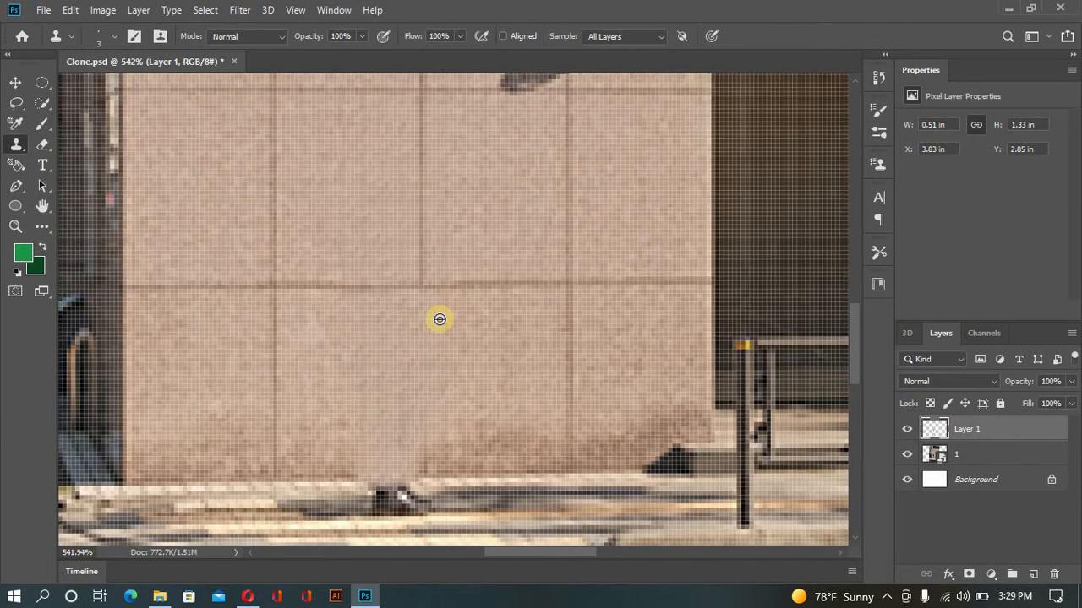
scroll(437, 321, "down", 2)
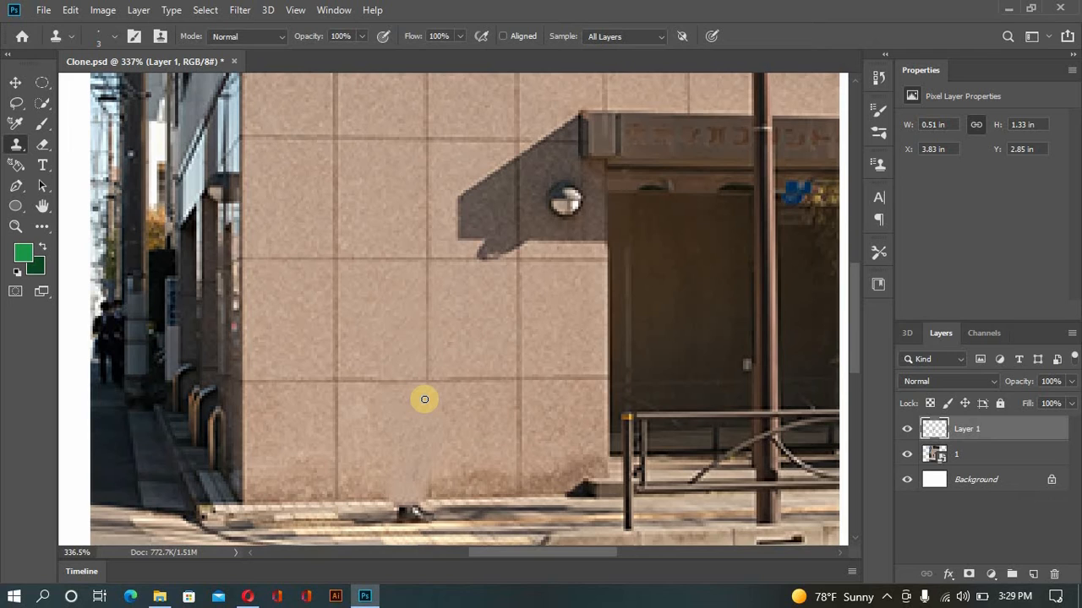
key("bracketright")
left_click_drag(426, 382, 428, 482)
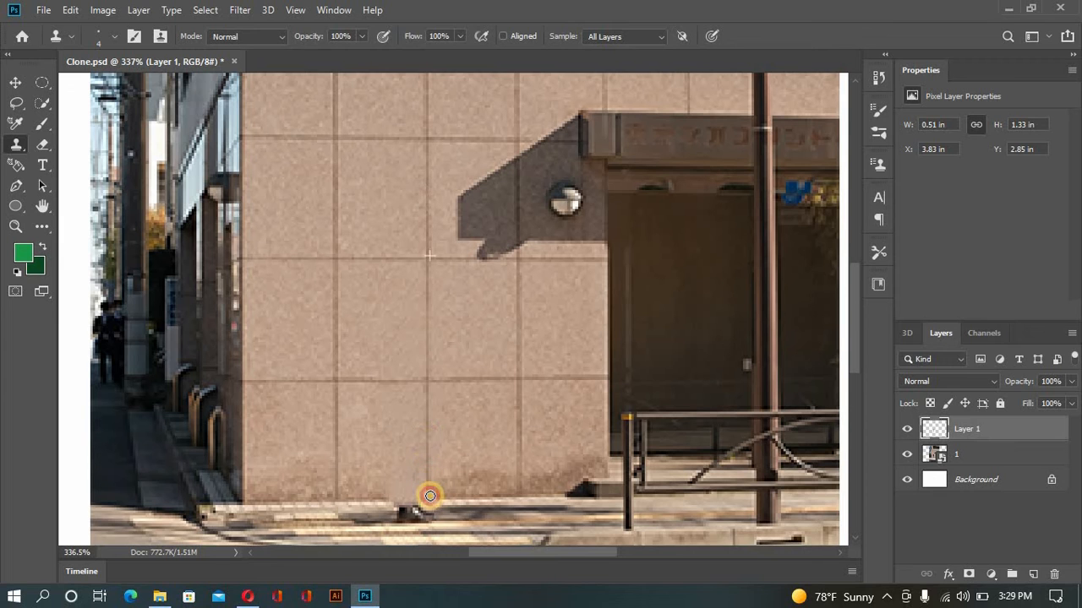
scroll(500, 401, "down", 4)
scroll(449, 412, "up", 4)
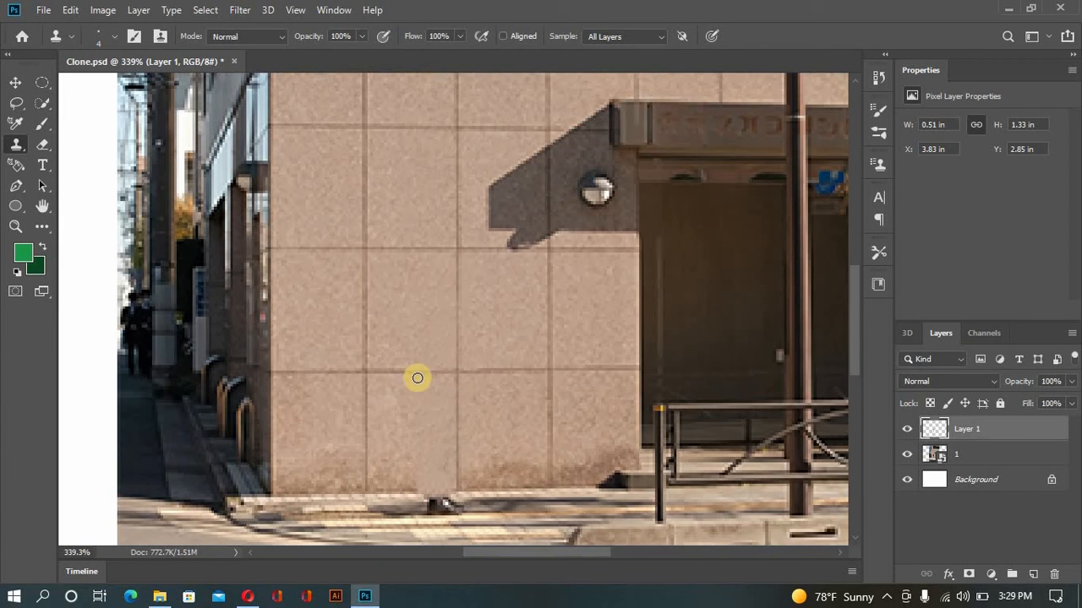
left_click(599, 373)
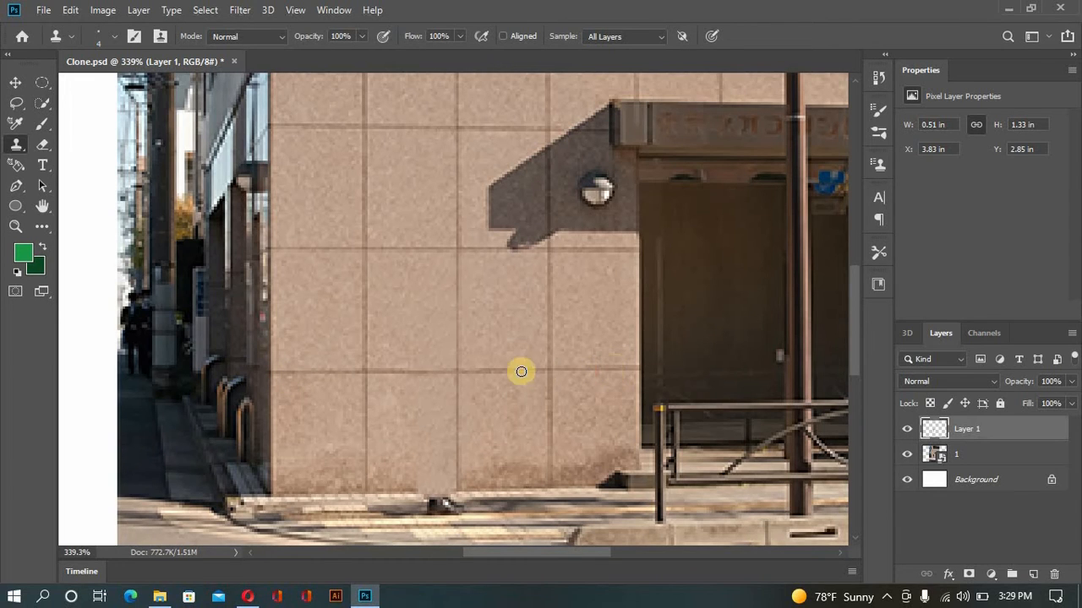
left_click_drag(493, 370, 370, 374)
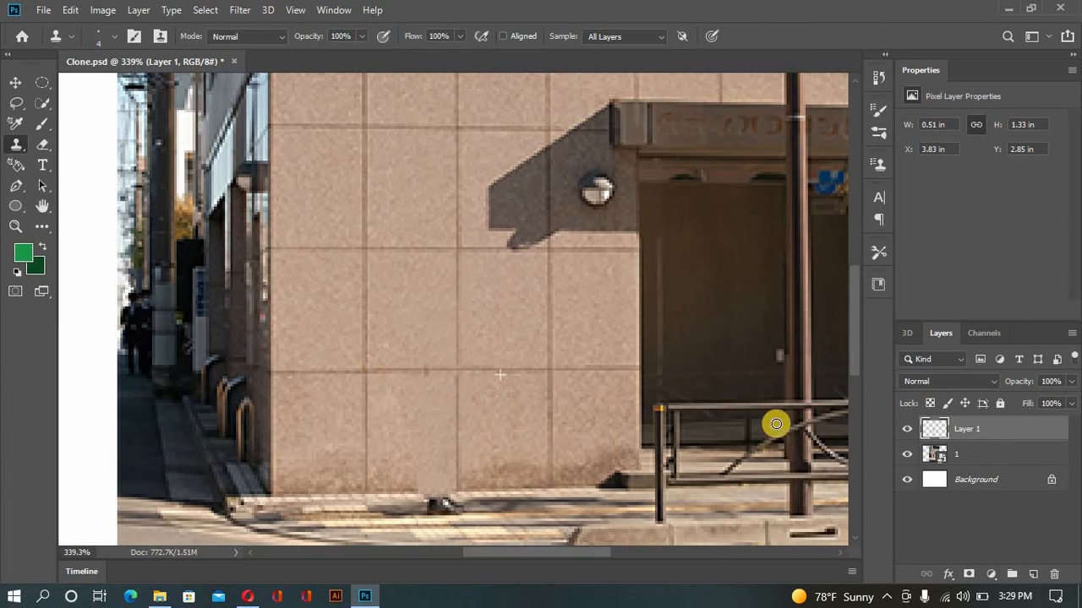
key("ctrl+z")
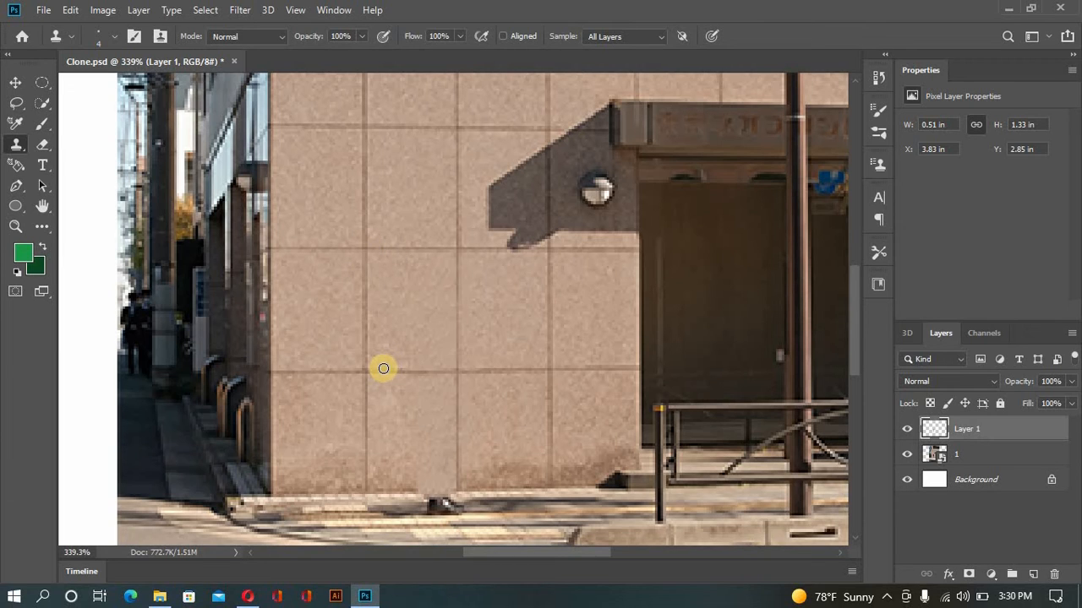
Touch up the lower horizontal tile joint across the patched gap with cloned joint texture at brush size 4
scroll(403, 366, "up", 2)
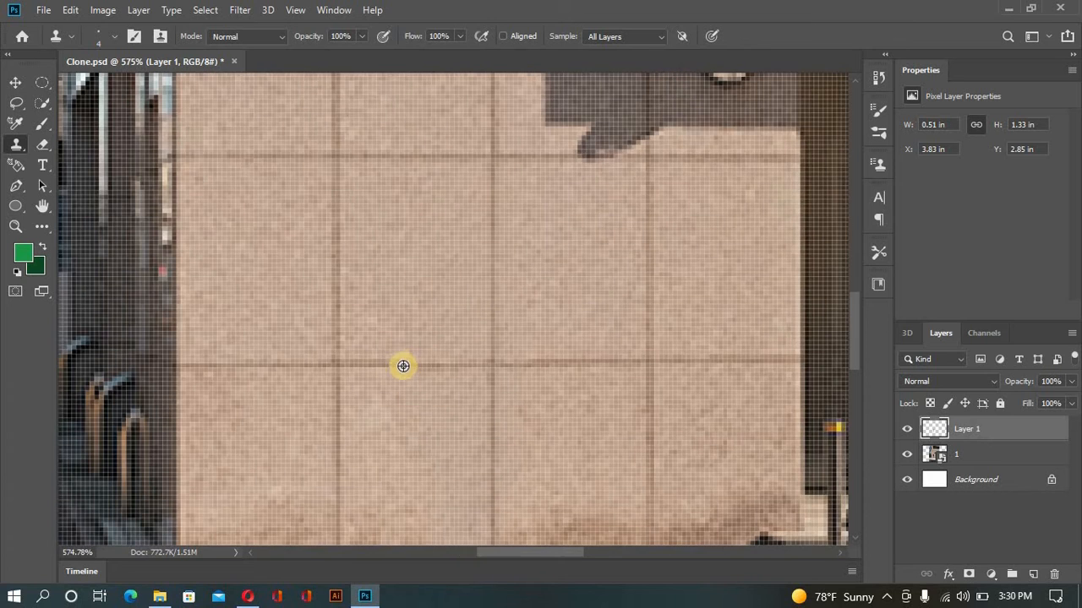
left_click_drag(398, 363, 493, 363)
left_click(475, 365)
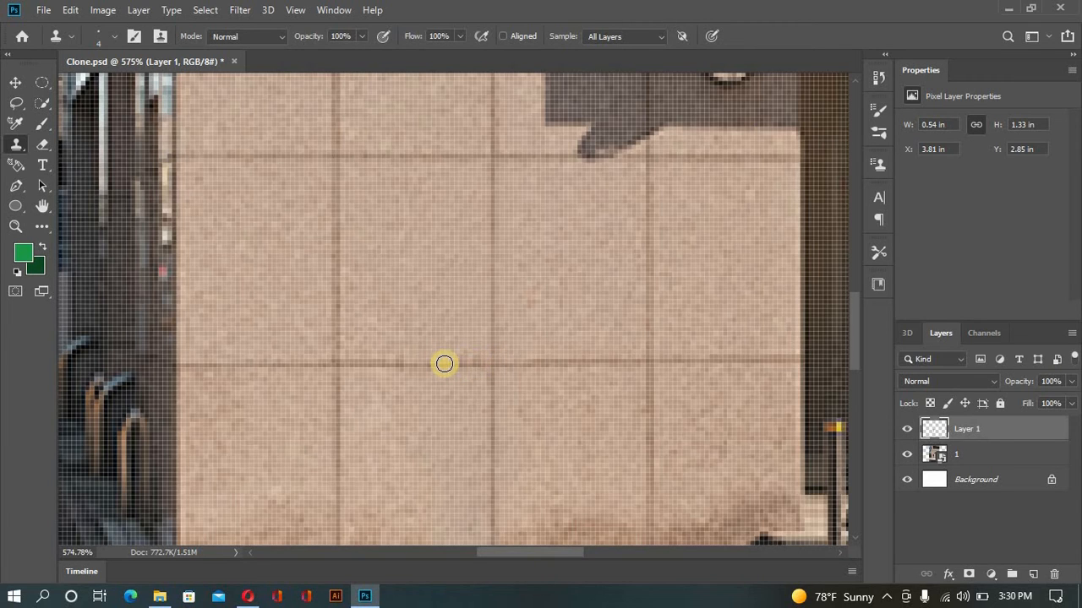
left_click(444, 365)
left_click(427, 365)
left_click(394, 366)
left_click(370, 366)
left_click(474, 365)
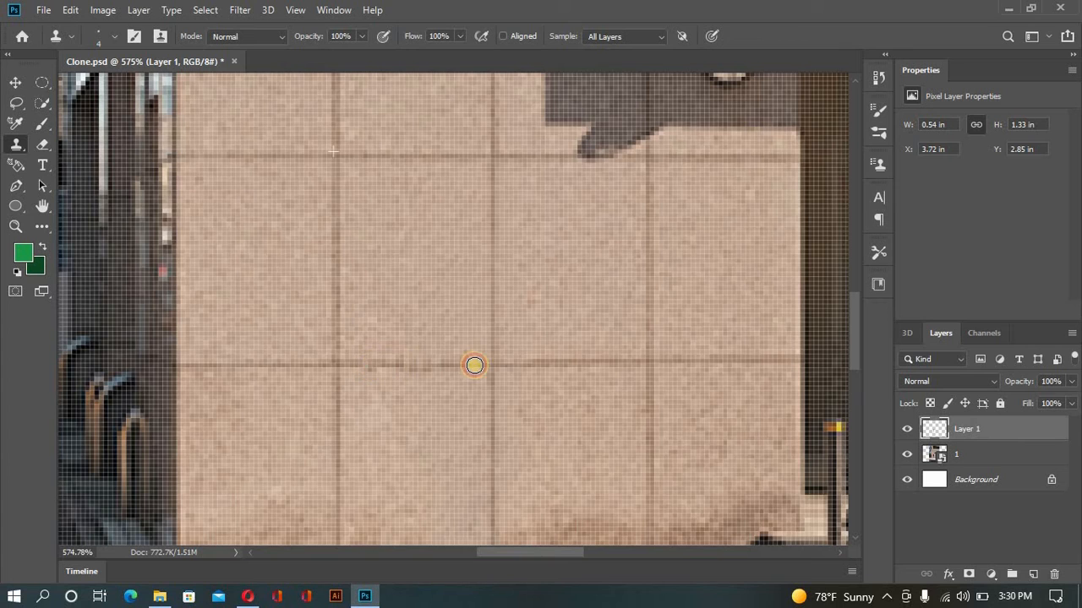
Inspect the rebuilt wall joints and the pavement at the wall base for leftover traces of the pedestrian
scroll(490, 362, "down", 3)
scroll(583, 386, "down", 1)
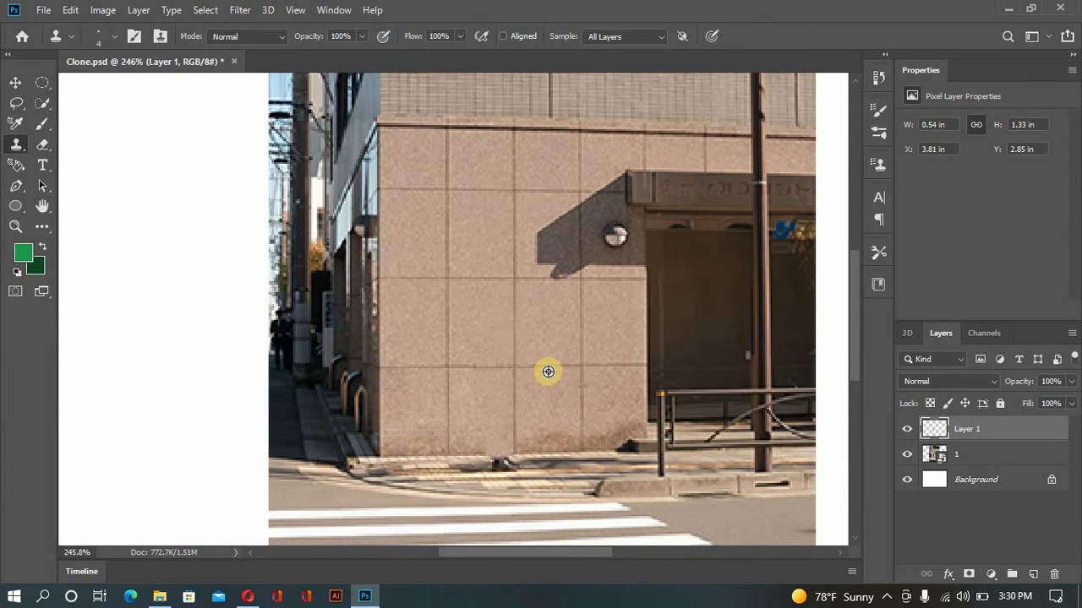
scroll(548, 369, "down", 2)
scroll(548, 369, "up", 3)
scroll(530, 369, "down", 1)
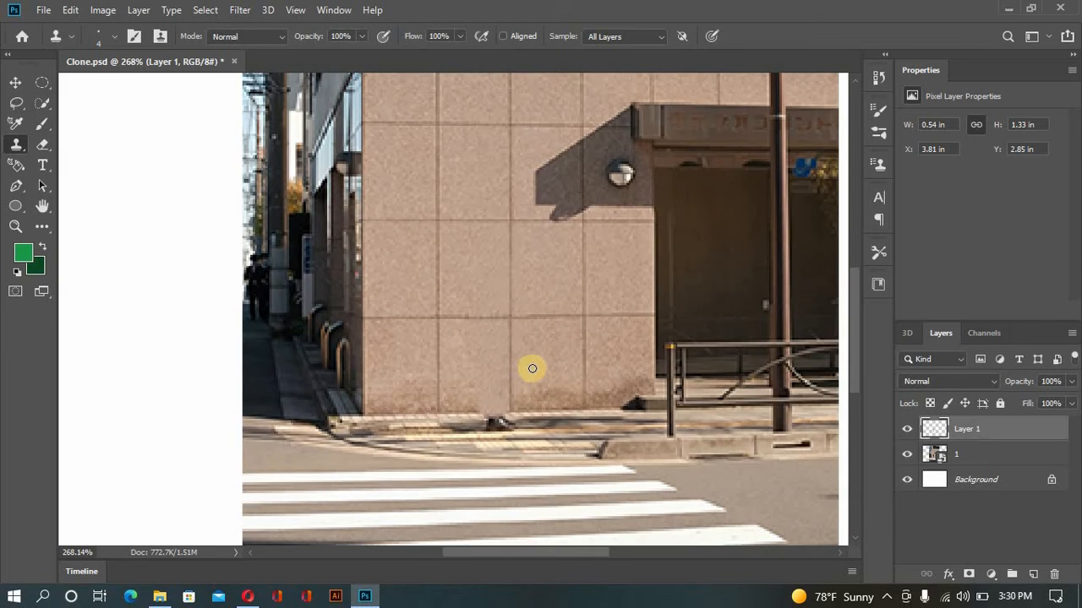
scroll(549, 366, "down", 1)
scroll(558, 363, "up", 5)
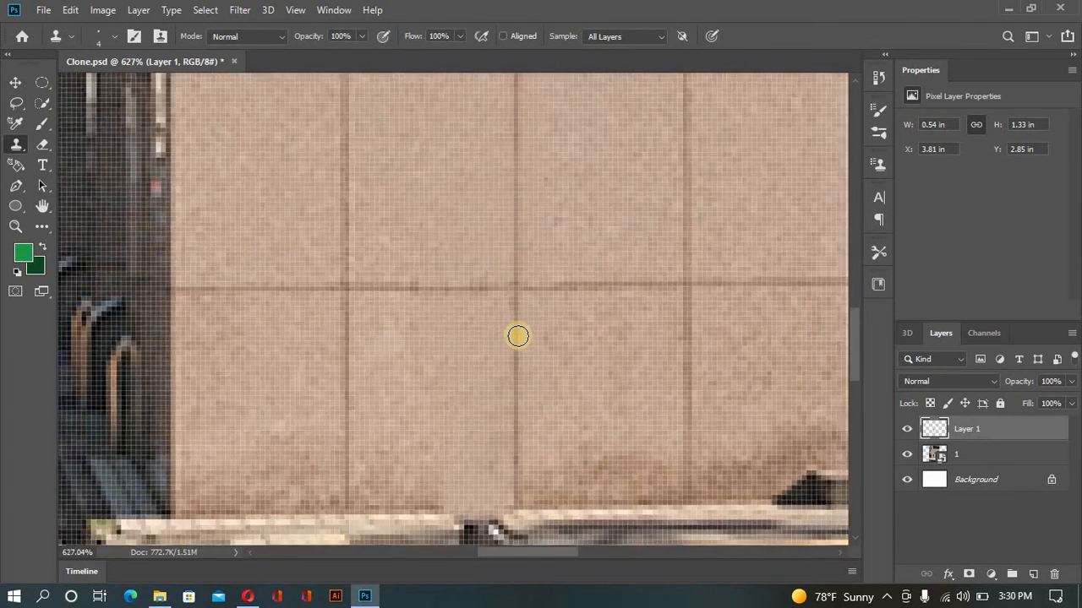
scroll(518, 337, "up", 2)
scroll(494, 327, "down", 8)
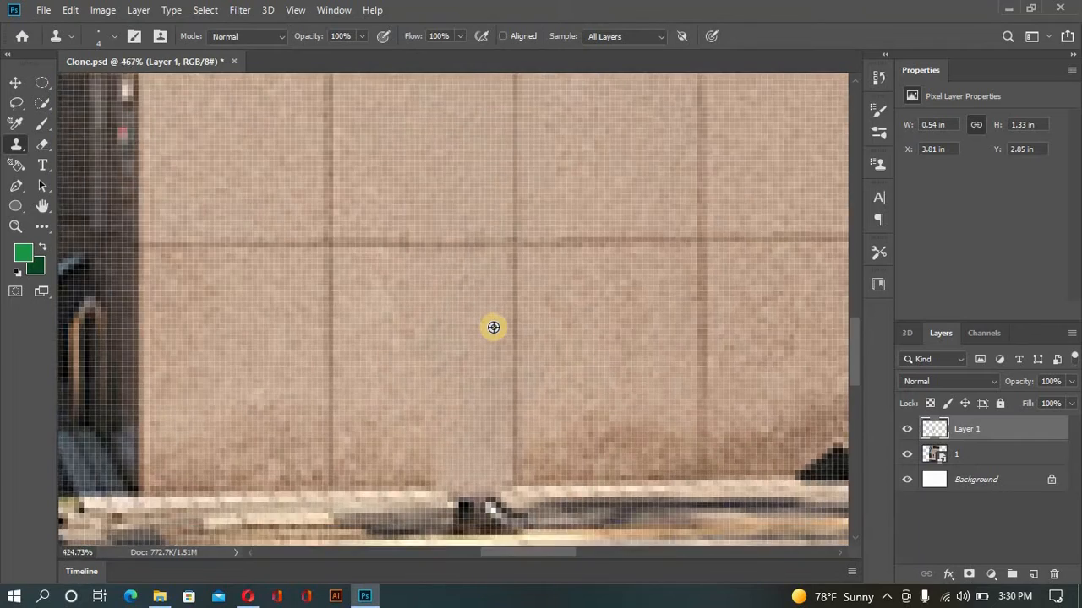
scroll(399, 367, "up", 6)
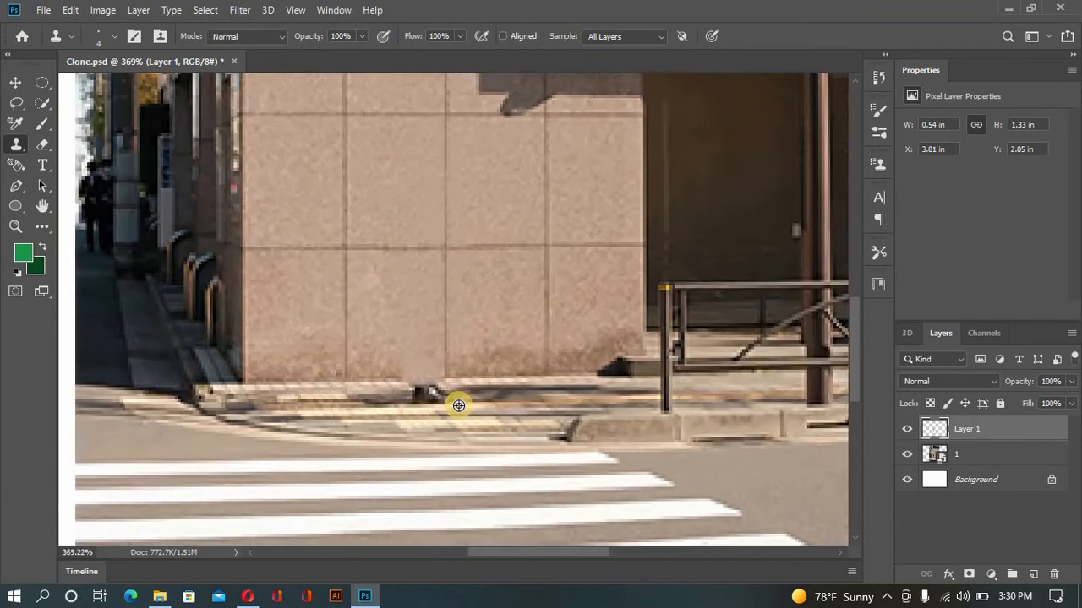
Sample the dark pavement shadow on both sides of the pedestrian's shoes and clone it over them
left_click(331, 397, "alt")
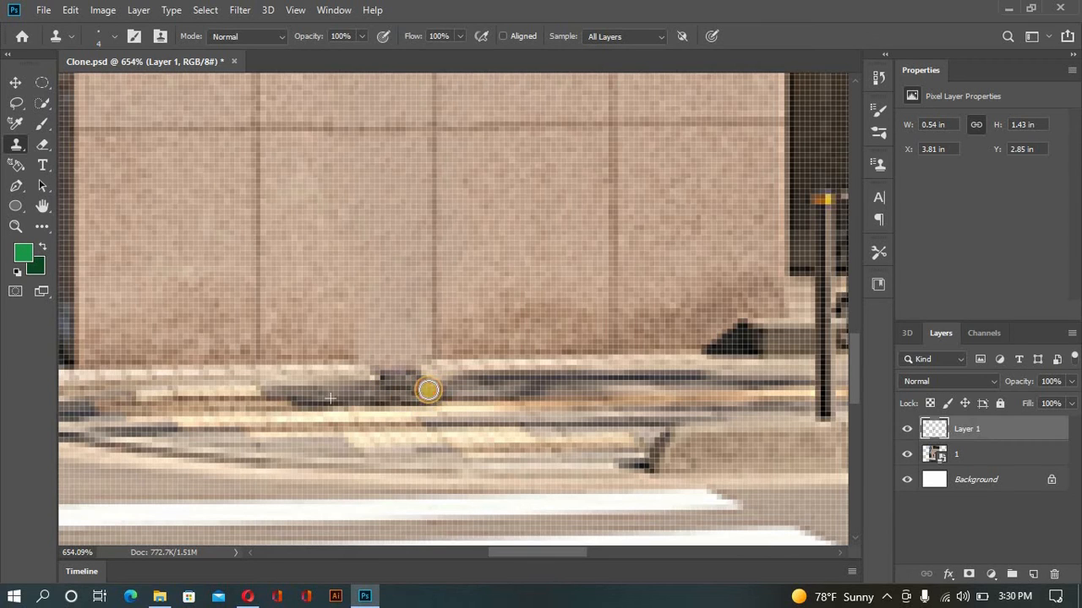
left_click(480, 389, "alt")
left_click(414, 392)
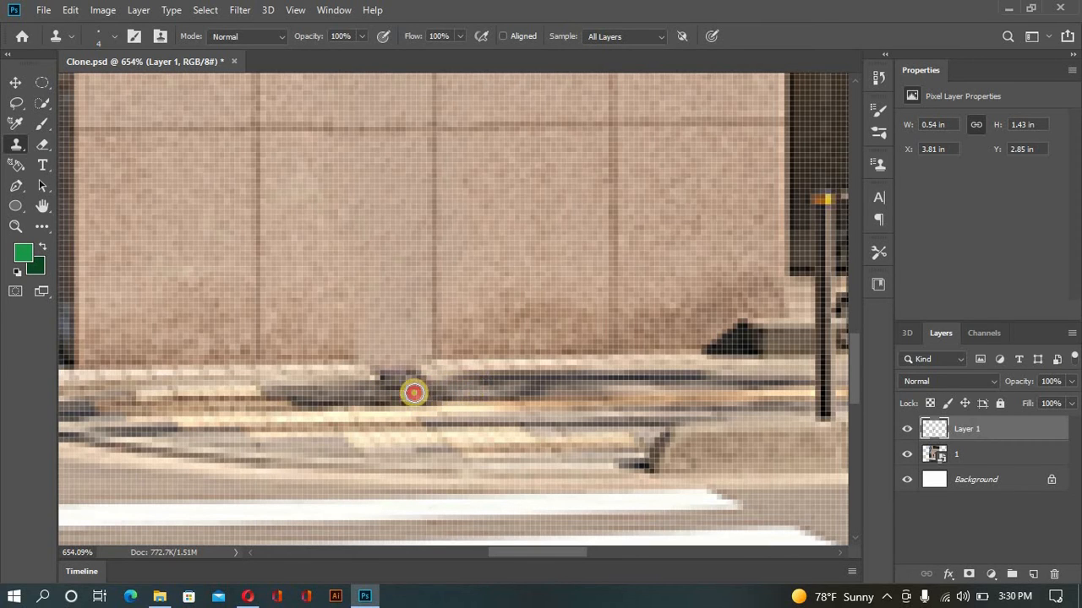
left_click(369, 394)
left_click(401, 386)
left_click(425, 391)
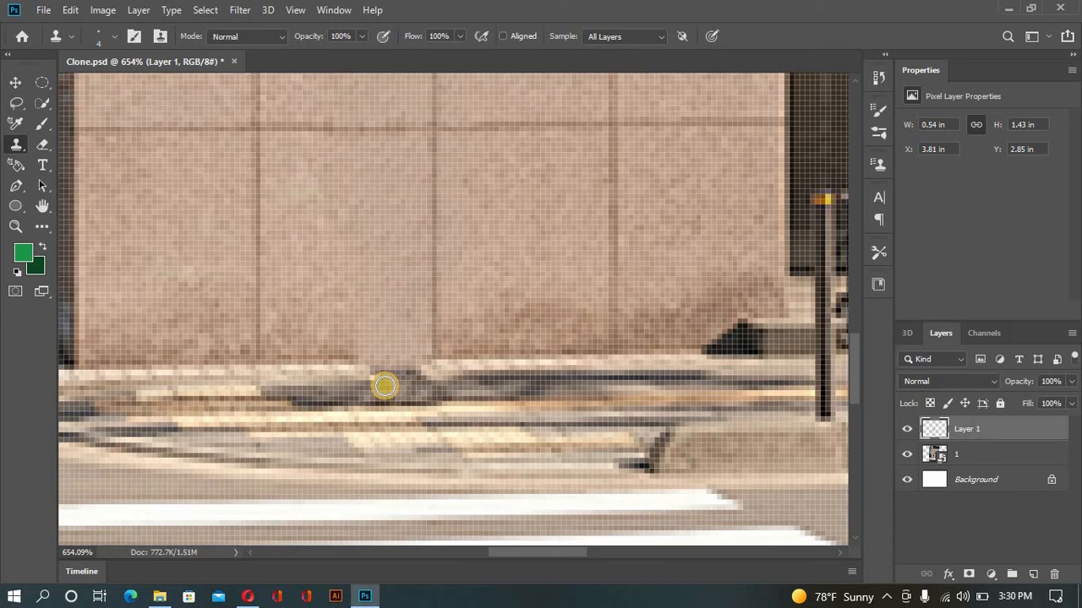
left_click(415, 379)
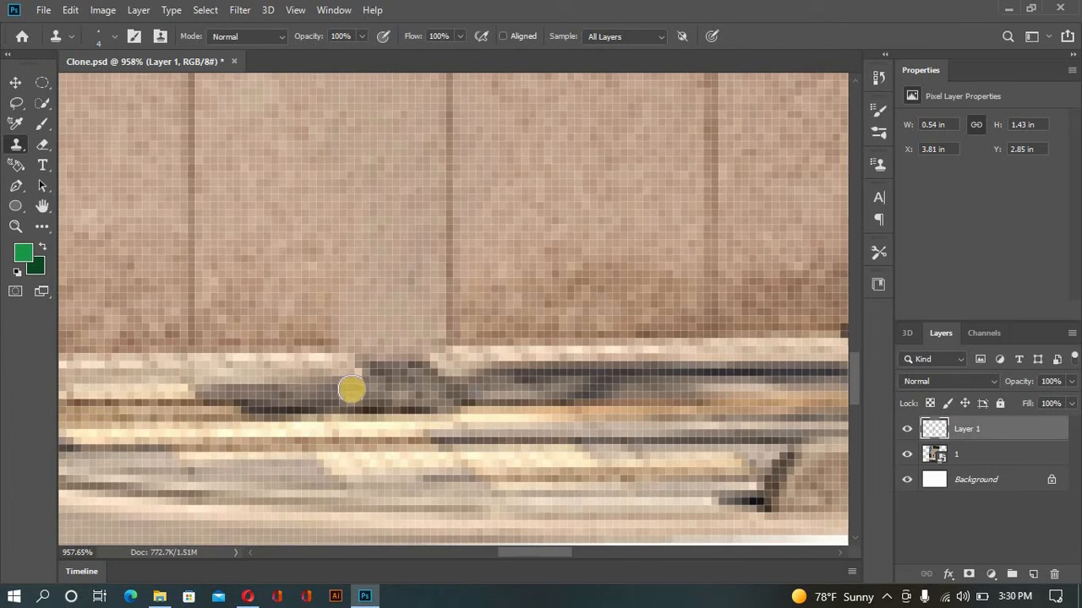
Sample the pale paving strip along the wall base and clone it over the upper remains of the shoes
scroll(350, 386, "up", 2)
left_click(296, 367, "alt")
left_click(375, 366)
left_click(408, 364)
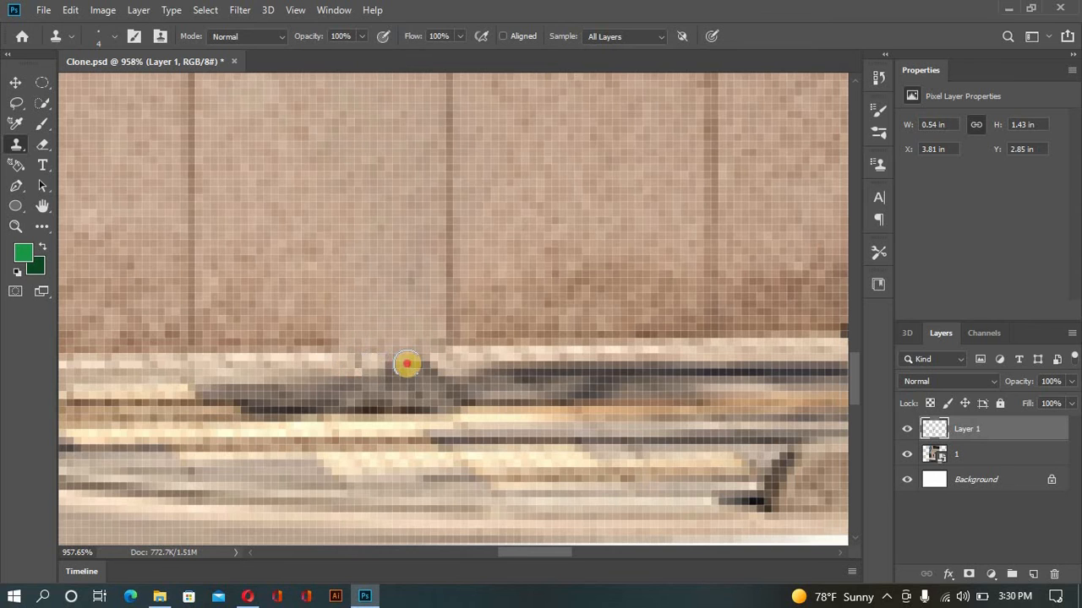
left_click(422, 369)
left_click(370, 375)
left_click(389, 374)
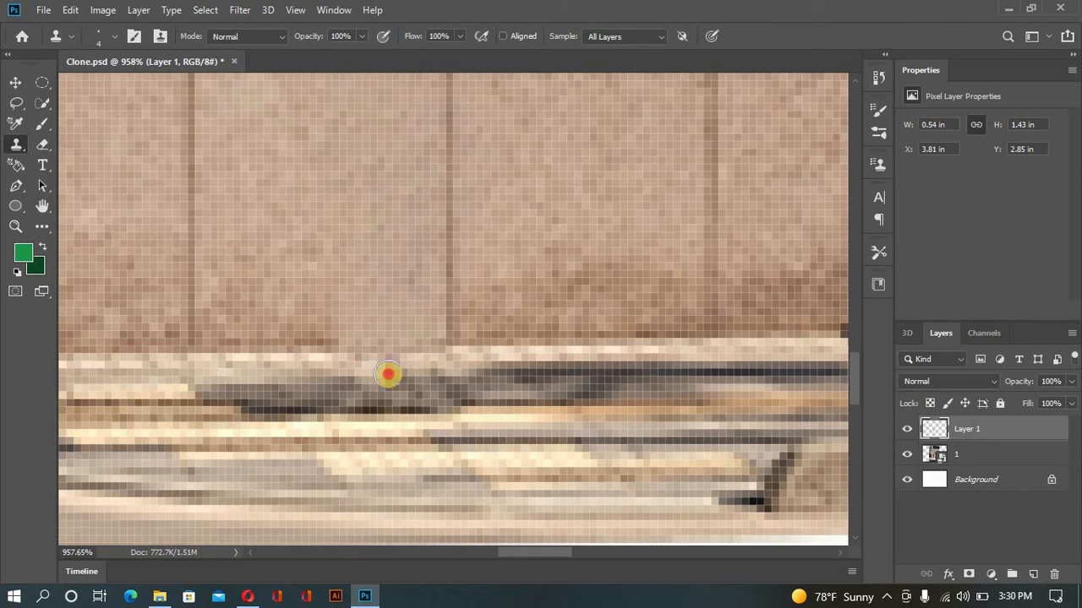
left_click(393, 364)
Clone wall texture over the smooth patch just above the pavement with a brush of size 5
scroll(558, 363, "down", 4)
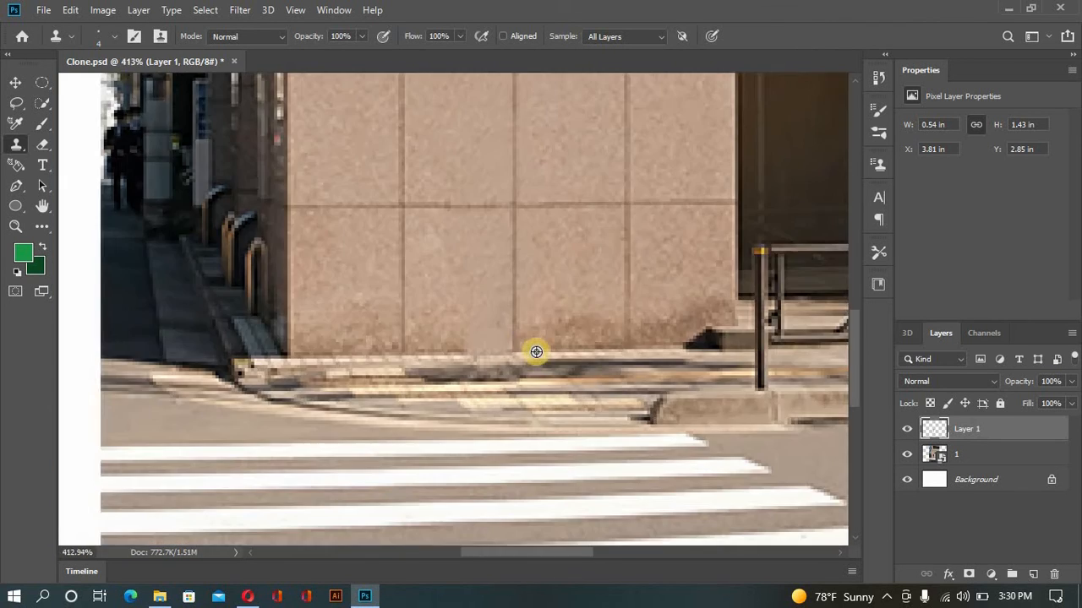
scroll(550, 340, "down", 2)
scroll(541, 340, "up", 4)
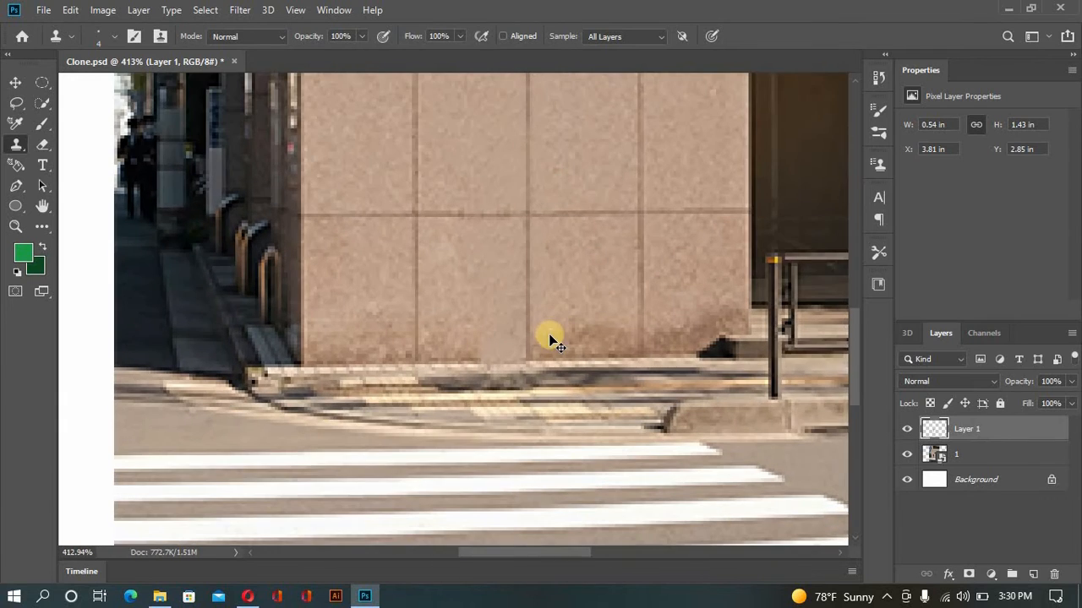
scroll(526, 347, "up", 4)
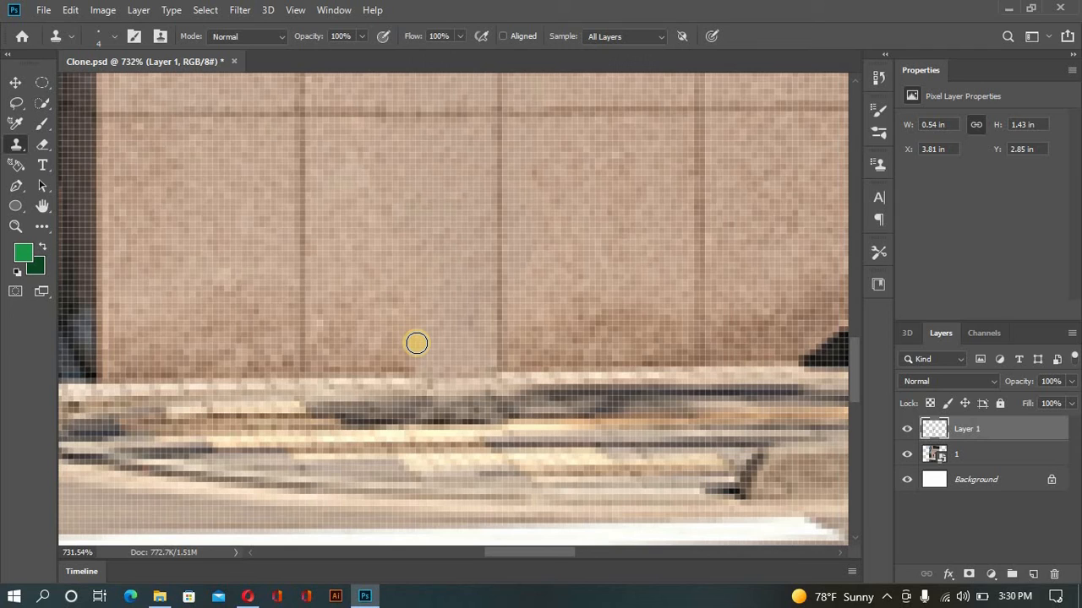
key("bracketright")
left_click(429, 338, "alt")
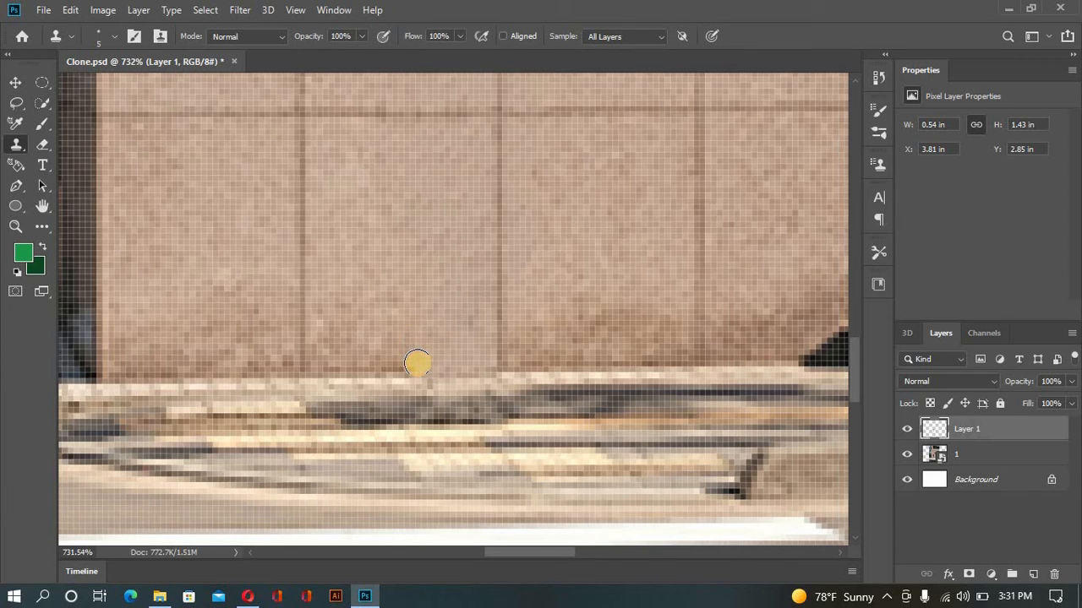
mouse_move(417, 363)
left_mouse_down()
mouse_move(473, 358)
mouse_move(437, 352)
mouse_move(481, 343)
mouse_move(420, 353)
mouse_move(447, 331)
mouse_move(477, 362)
mouse_move(483, 338)
mouse_move(467, 339)
left_mouse_up()
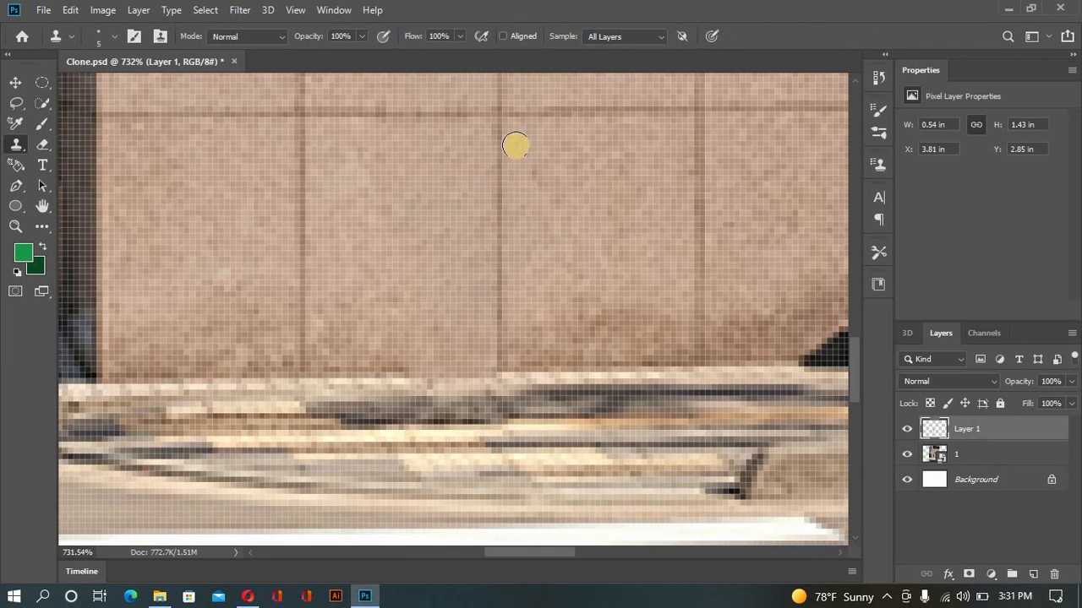
Turn on Aligned sampling and clone more granular wall texture over the smooth patch in the lower tile
left_click(503, 36)
mouse_move(446, 309)
left_mouse_down()
mouse_move(482, 356)
mouse_move(418, 348)
mouse_move(454, 341)
mouse_move(445, 349)
mouse_move(470, 374)
mouse_move(464, 362)
mouse_move(480, 366)
mouse_move(484, 353)
mouse_move(464, 312)
left_mouse_up()
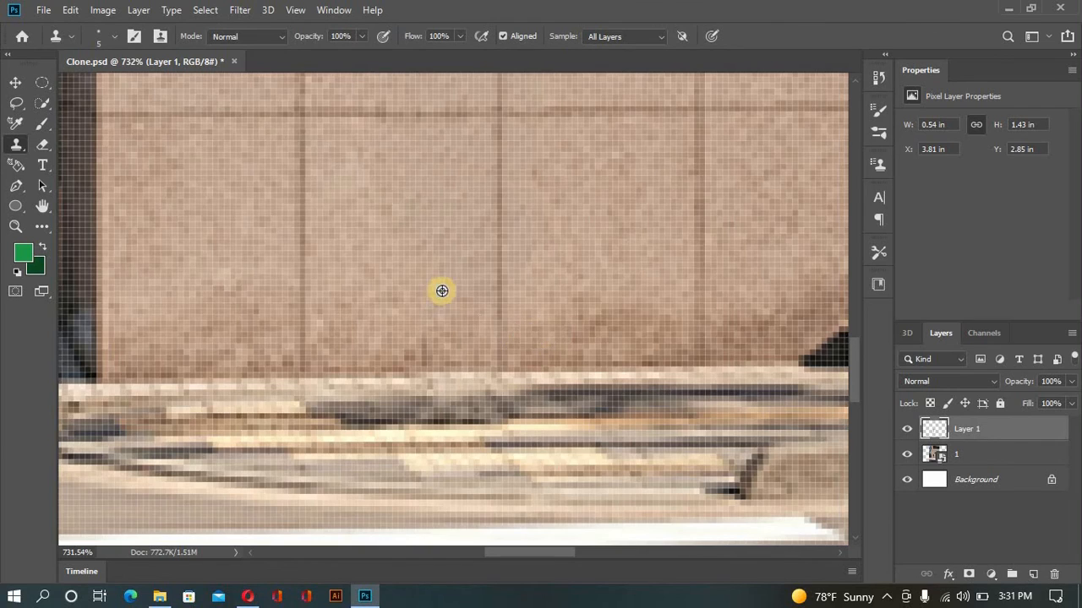
scroll(442, 291, "down", 4)
scroll(488, 288, "up", 1)
scroll(429, 273, "up", 2)
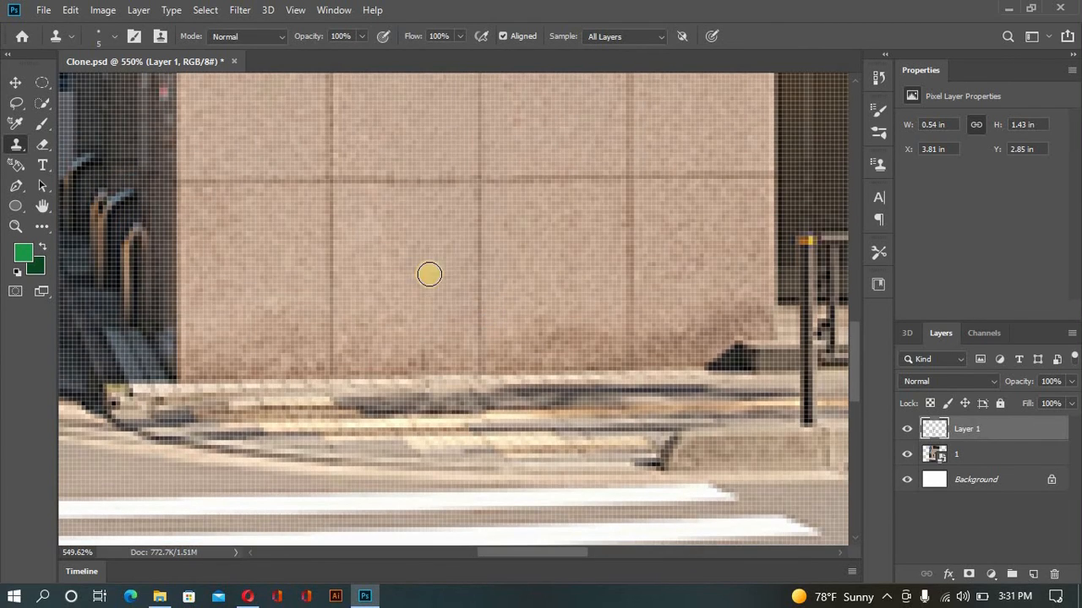
left_click_drag(446, 215, 450, 219)
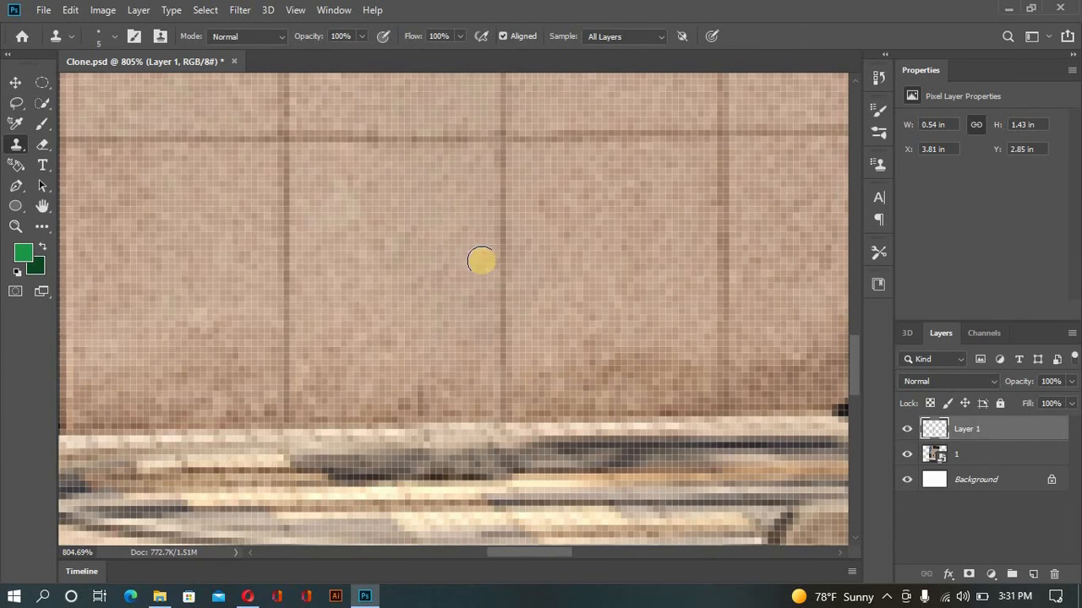
Compare the whole photo before and after retouching by repeatedly hiding and showing Layer 1
scroll(608, 265, "down", 4)
scroll(603, 275, "down", 3)
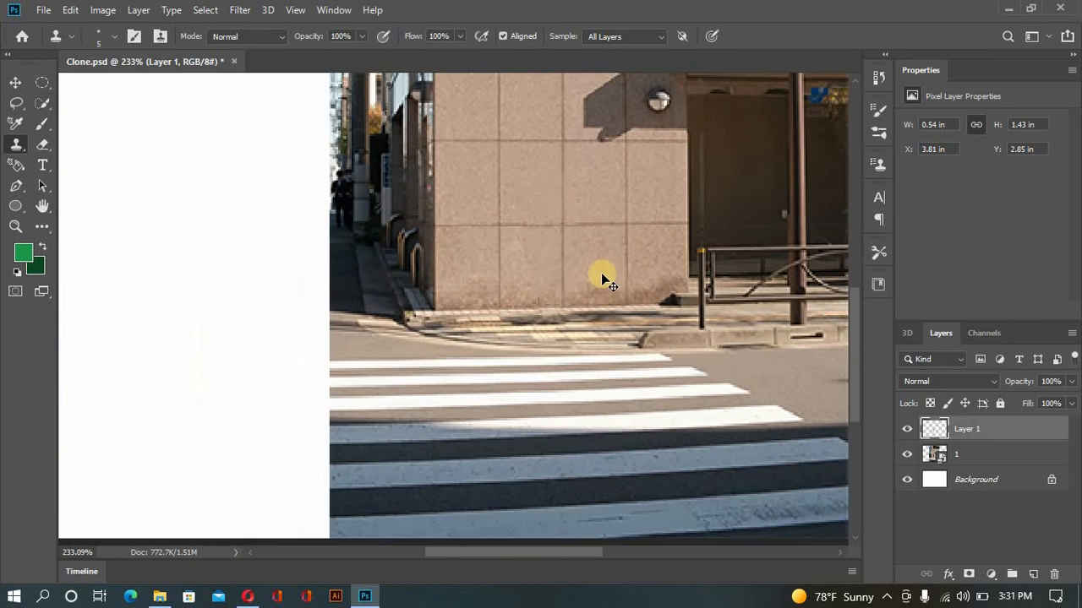
scroll(602, 251, "down", 2)
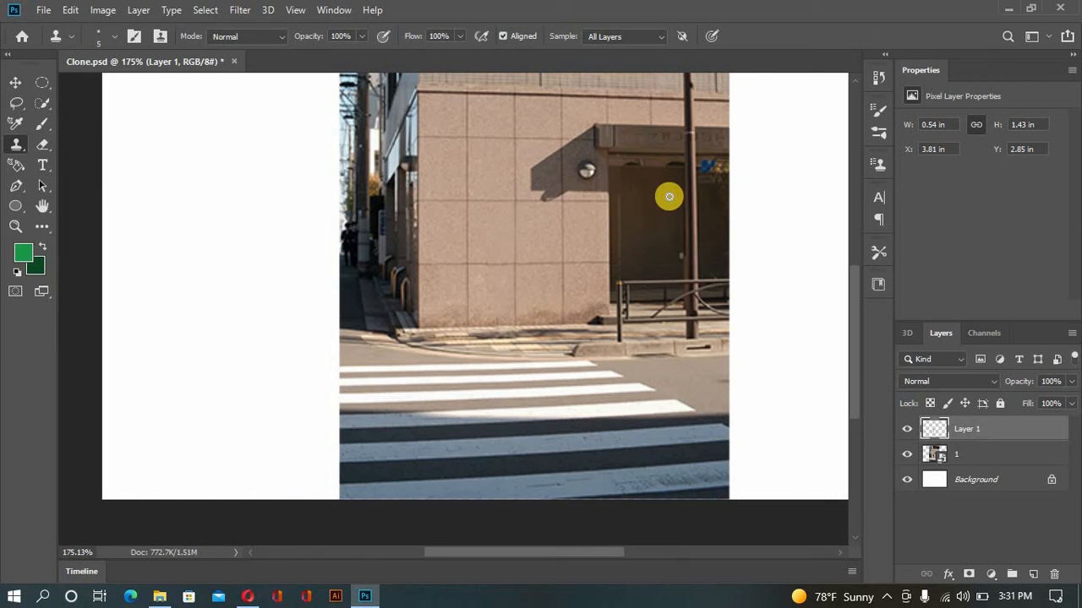
scroll(664, 196, "down", 2)
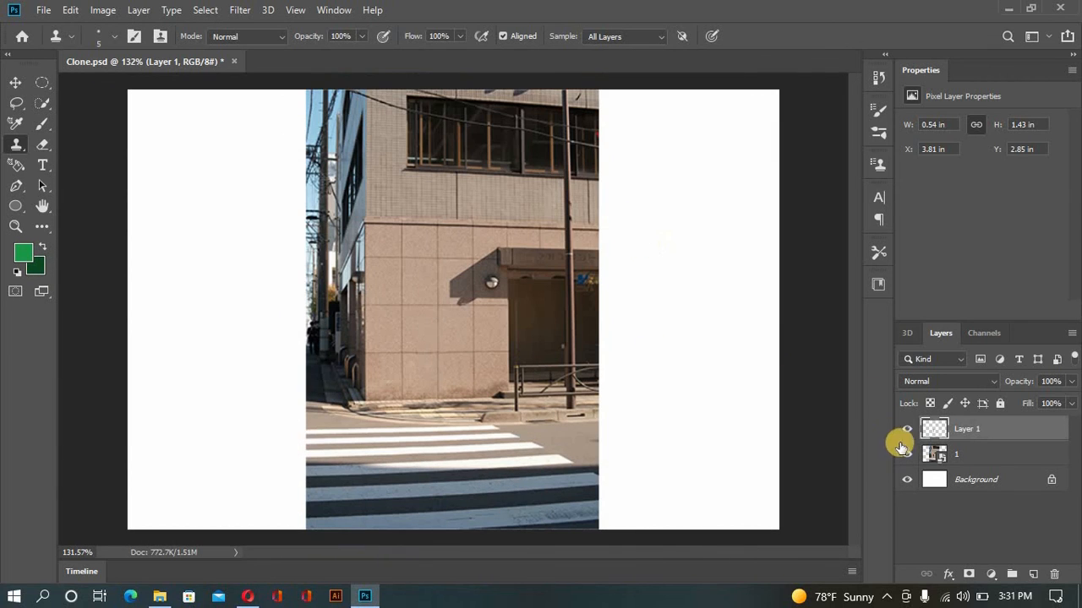
left_click(908, 431)
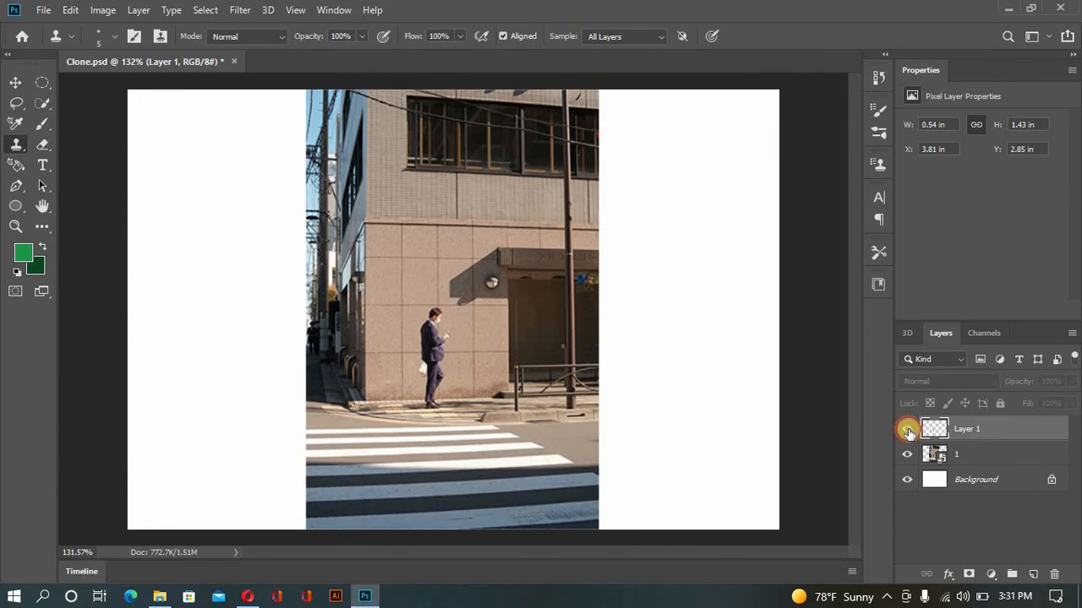
left_click(907, 431)
left_click(908, 431)
left_click(909, 431)
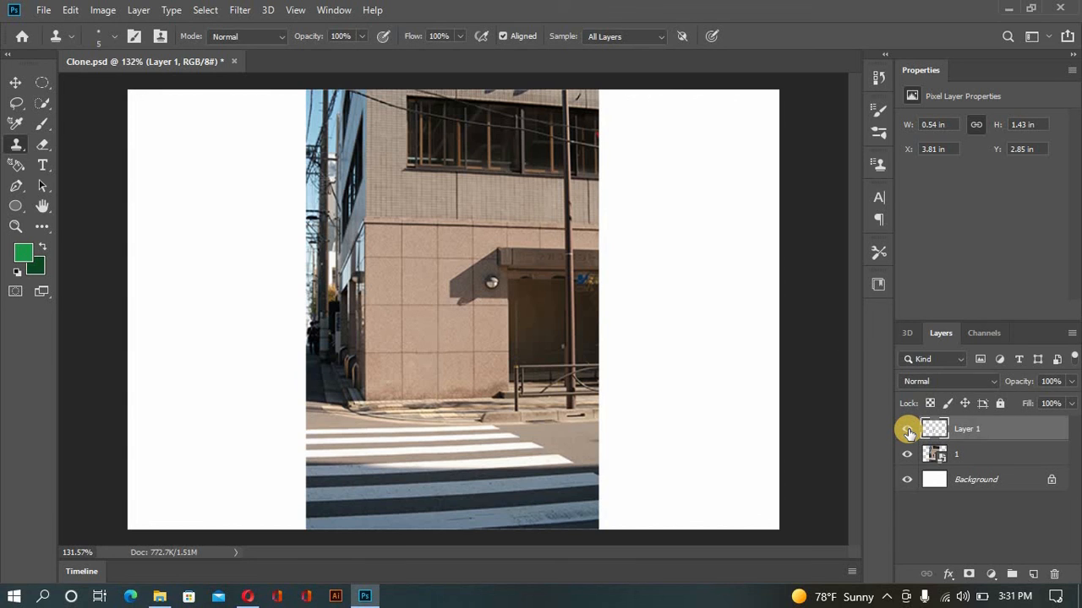
left_click(909, 431)
left_click(908, 431)
left_click(908, 431)
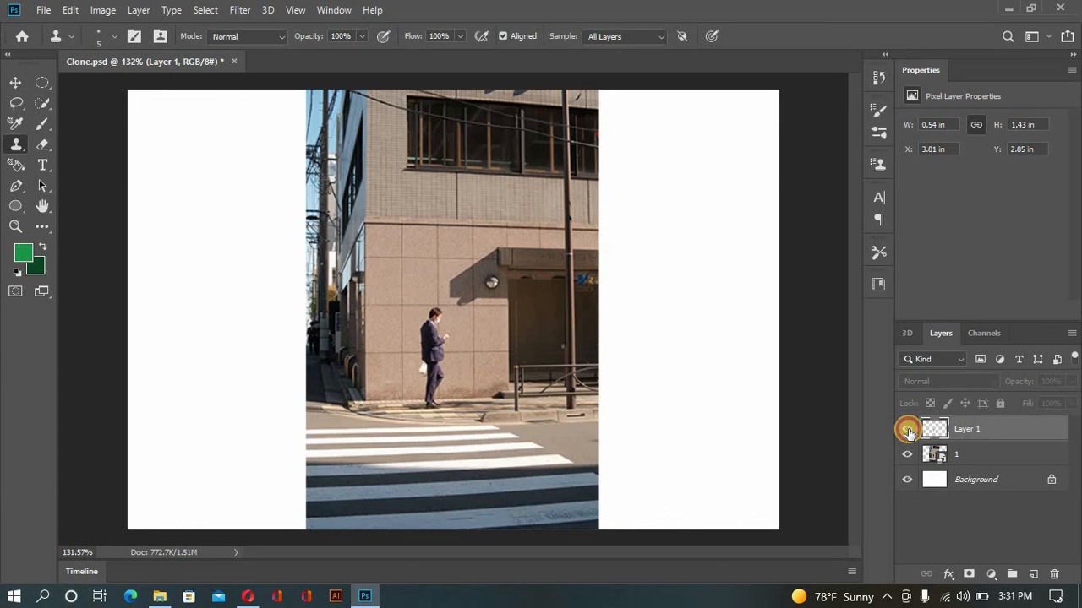
left_click(909, 431)
left_click(908, 431)
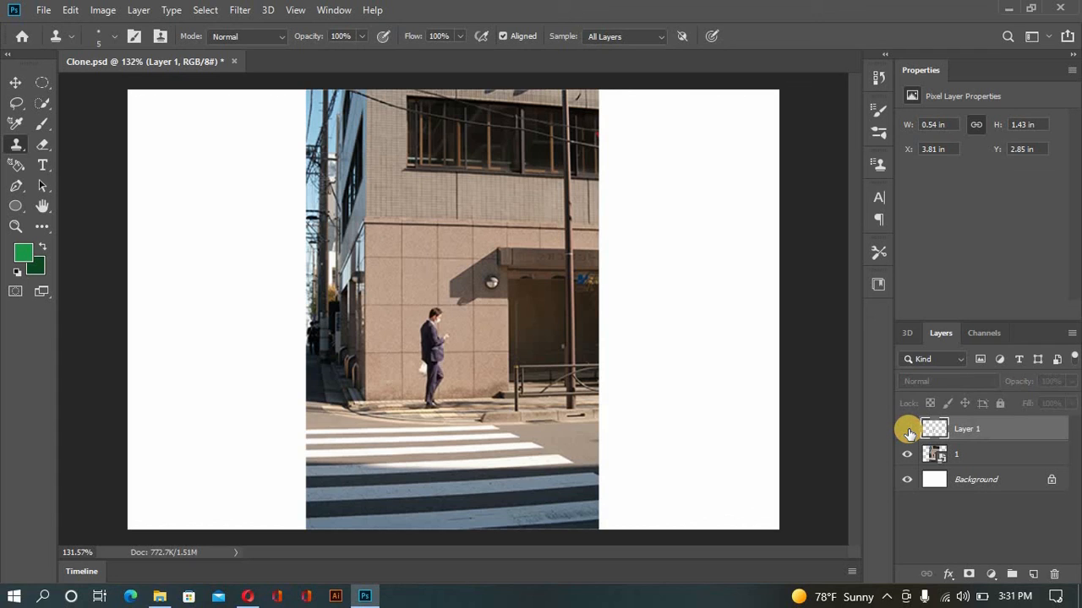